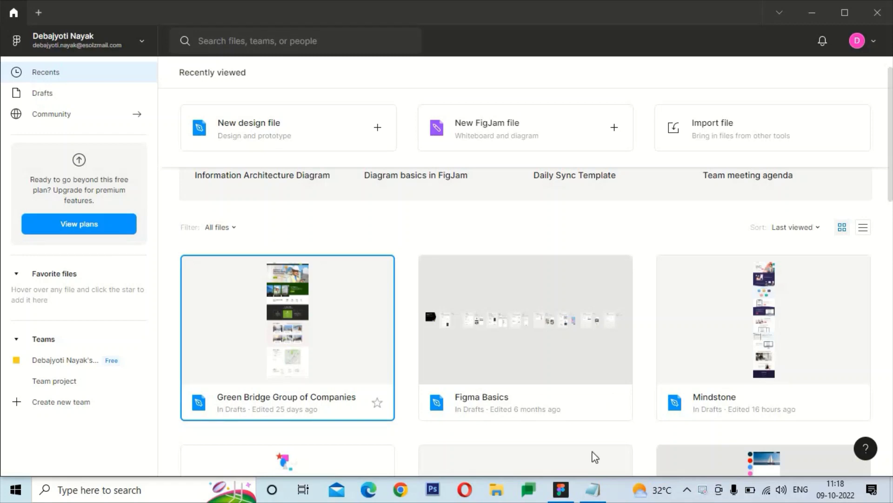
Step: Make the note title read 'Computer/Desktop' and close it with ')'
{"action": "left_click", "coordinate": [592, 489]}
{"action": "left_click_drag", "start_coordinate": [663, 109], "coordinate": [79, 143]}
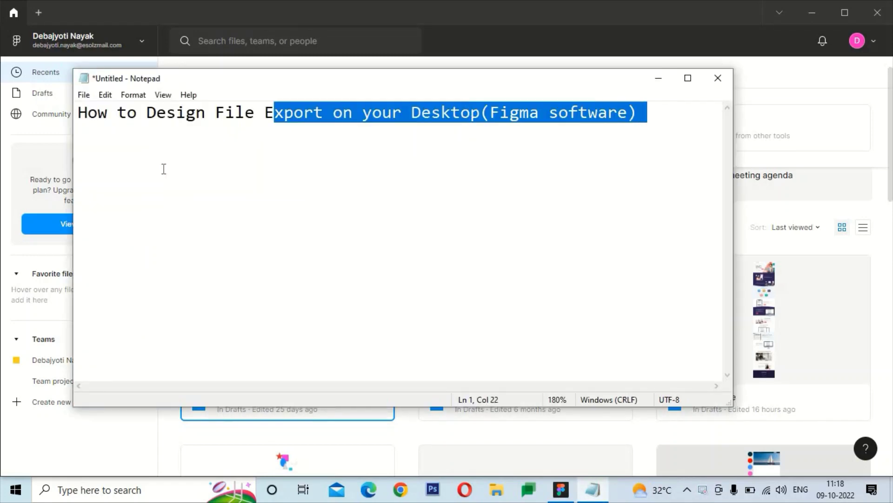
{"action": "left_click", "coordinate": [272, 148]}
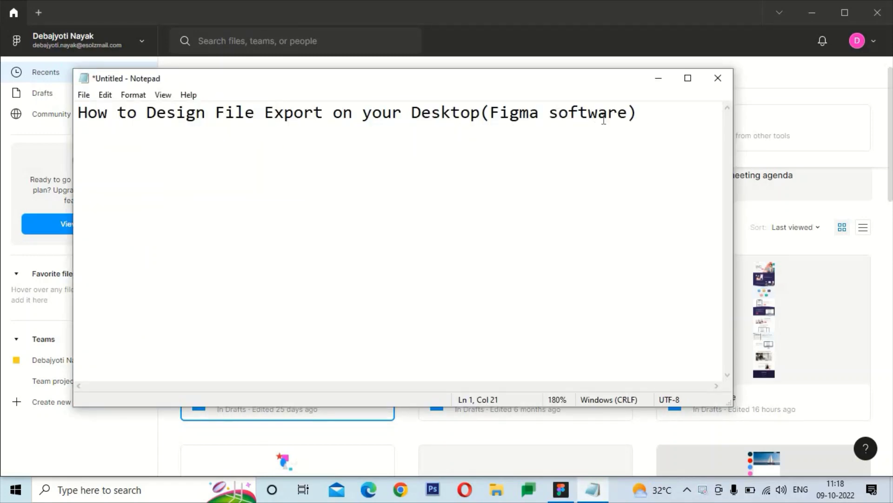
{"action": "left_click", "coordinate": [410, 114]}
{"action": "type", "text": "Compute"}
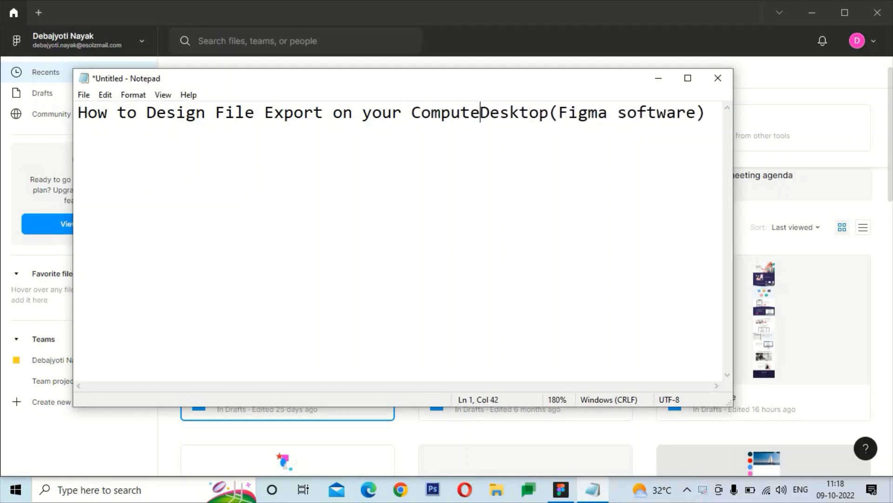
{"action": "type", "text": "r/"}
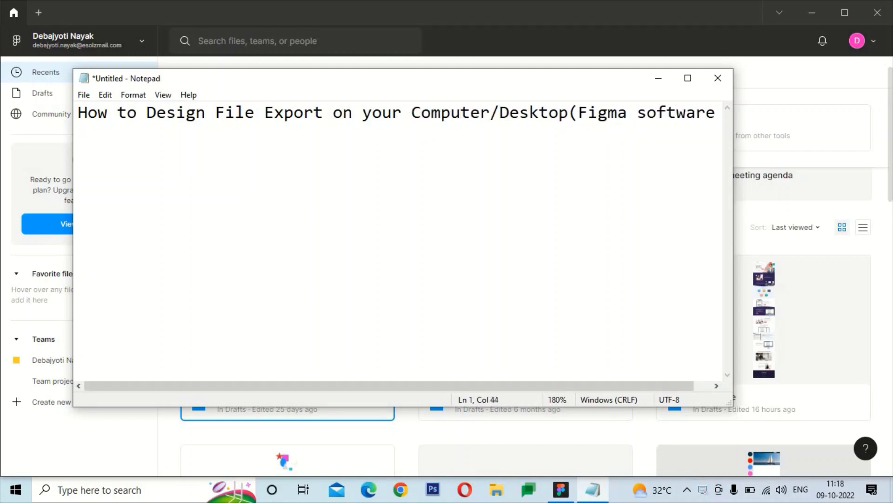
{"action": "key", "text": "Right"}
{"action": "key", "text": "Right"}
{"action": "key", "text": "Right"}
{"action": "key", "text": "Right"}
{"action": "key", "text": "Right"}
{"action": "left_click", "coordinate": [687, 78]}
{"action": "key", "text": "End"}
{"action": "type", "text": ")"}
Step: Check the finished title line, restore the notes window size and glance at Figma's home screen
{"action": "key", "text": "ctrl+shift+Left"}
{"action": "key", "text": "ctrl+shift+Left"}
{"action": "key", "text": "ctrl+shift+Left"}
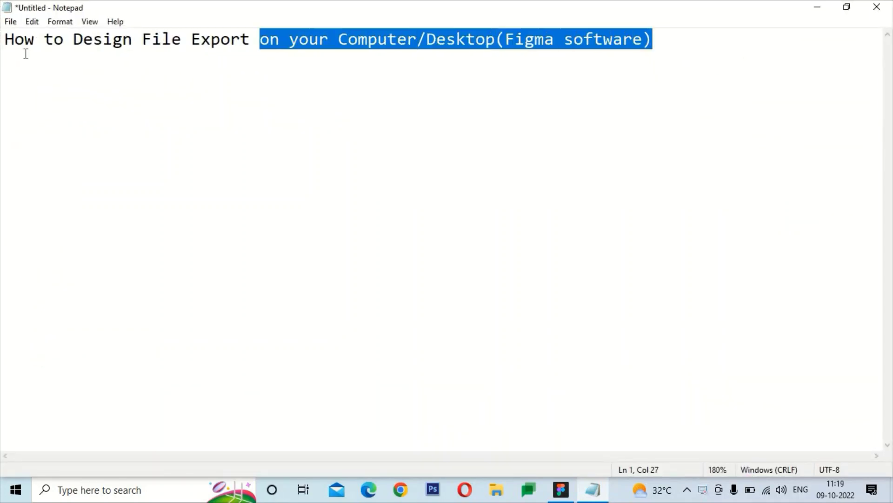
{"action": "key", "text": "ctrl+shift+Left"}
{"action": "key", "text": "ctrl+shift+Left"}
{"action": "key", "text": "ctrl+shift+Left"}
{"action": "left_click", "coordinate": [6, 56]}
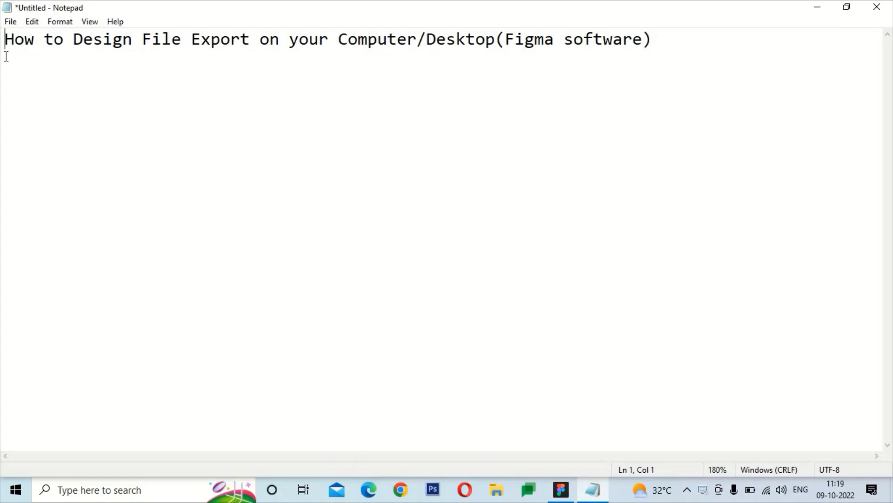
{"action": "left_click_drag", "start_coordinate": [656, 42], "coordinate": [2, 50]}
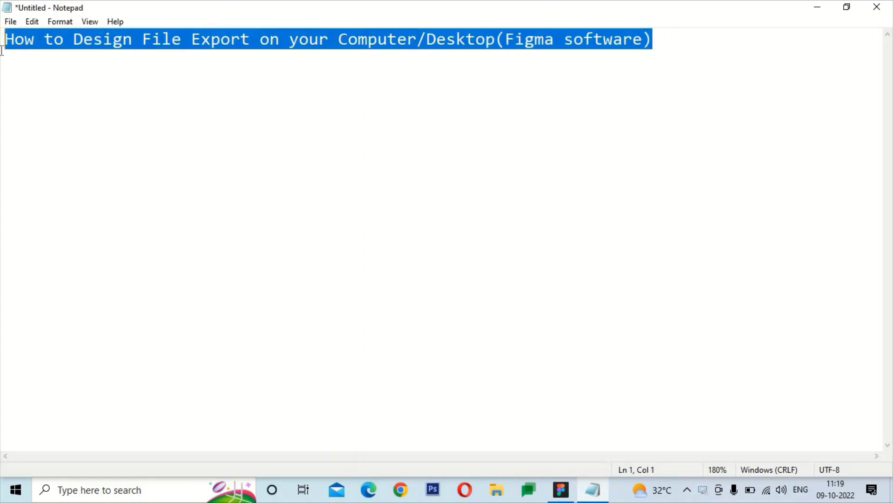
{"action": "left_click", "coordinate": [38, 79]}
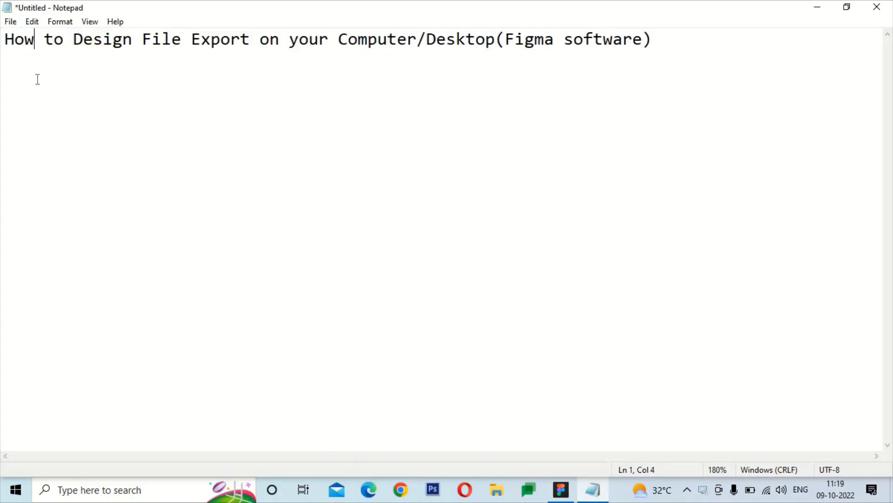
{"action": "left_click", "coordinate": [850, 8]}
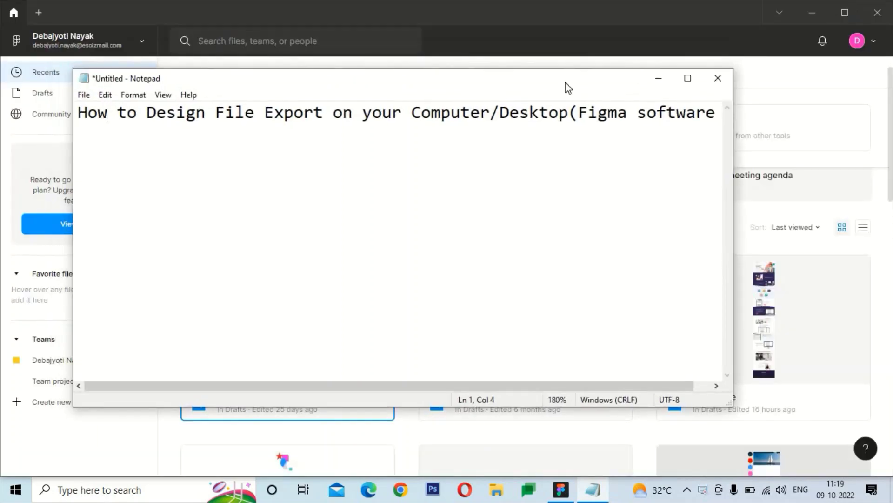
{"action": "left_click", "coordinate": [561, 488]}
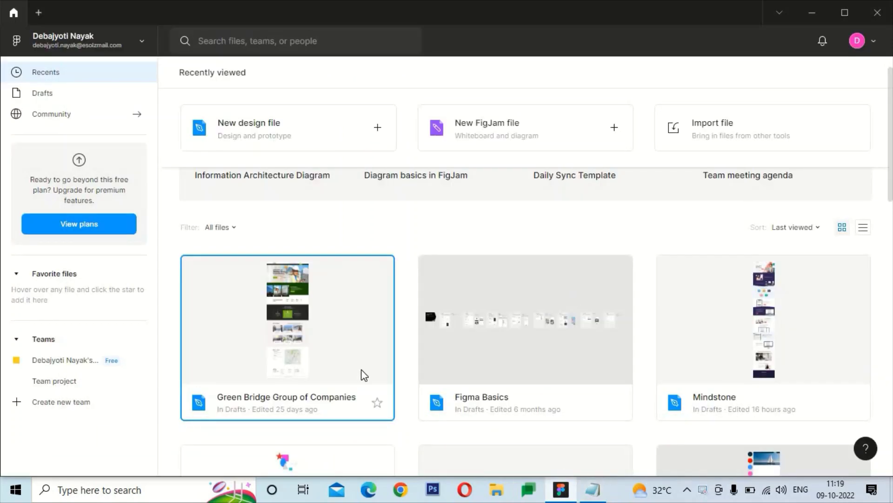
Step: Add the step line 'Select your Design file' below the title
{"action": "left_click", "coordinate": [584, 494]}
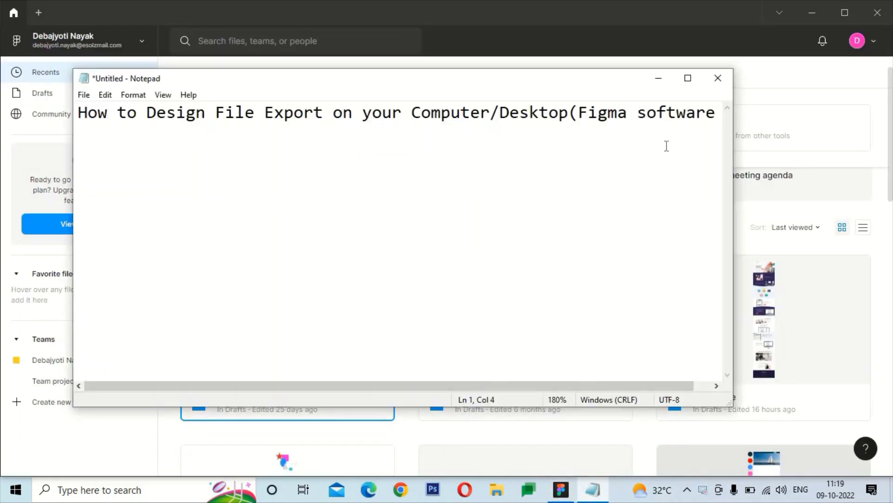
{"action": "left_click_drag", "start_coordinate": [514, 389], "coordinate": [531, 389]}
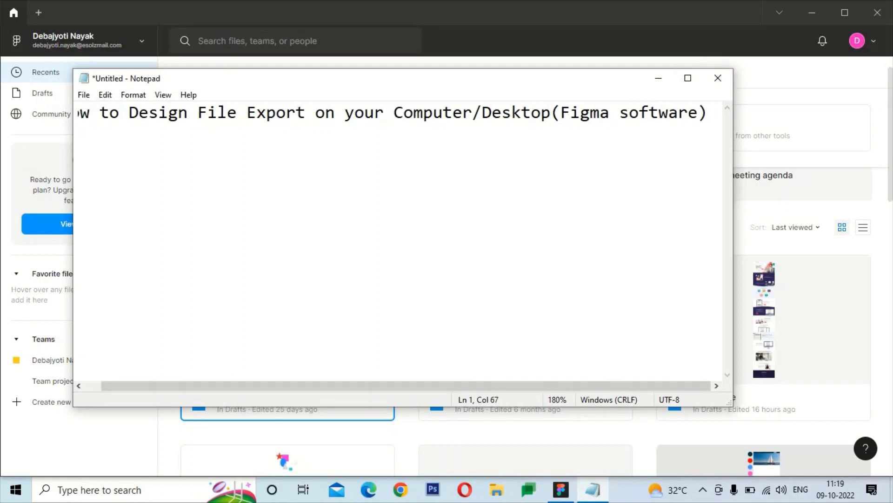
{"action": "key", "text": "Return"}
{"action": "key", "text": "Return"}
{"action": "key", "text": "Return"}
{"action": "type", "text": "Select "}
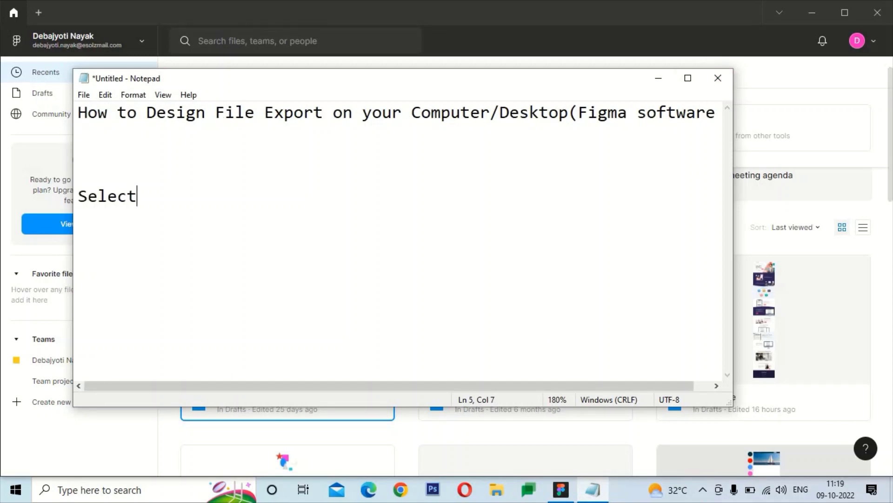
{"action": "type", "text": "your dsi"}
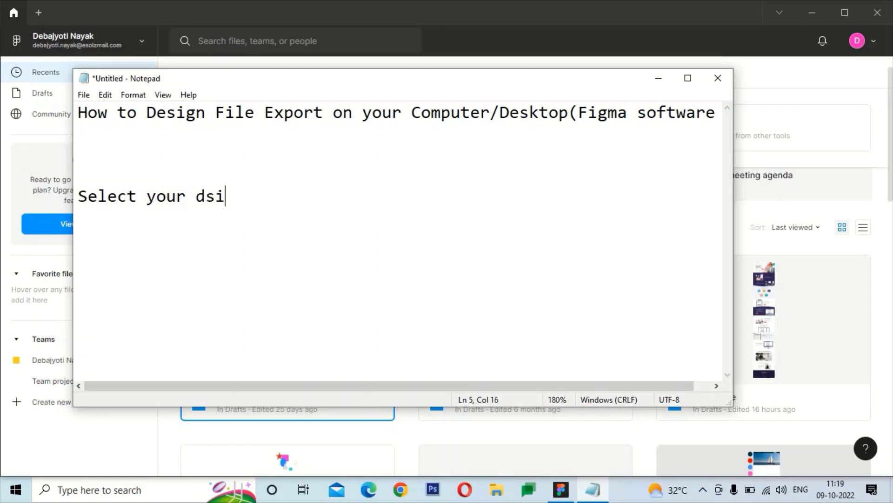
{"action": "type", "text": "gn file"}
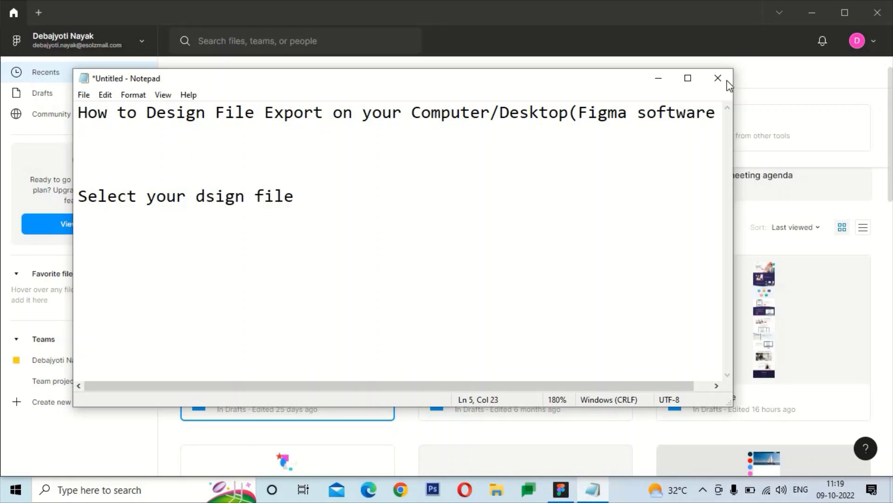
{"action": "key", "text": "BackSpace"}
{"action": "type", "text": "De"}
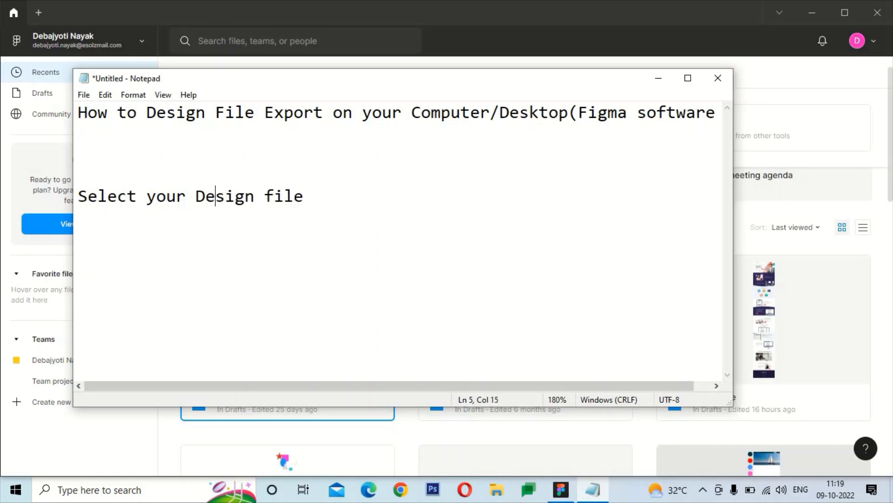
{"action": "left_click", "coordinate": [561, 490]}
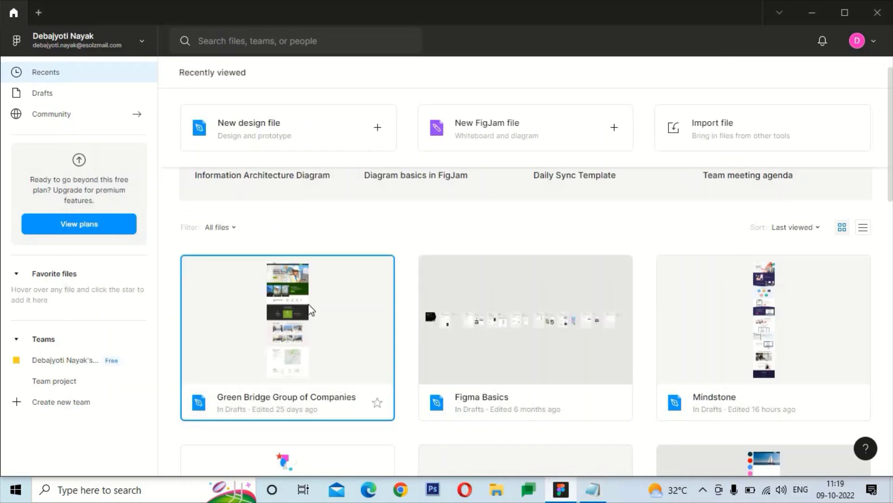
Step: Open the Green Bridge Group of Companies design from Figma's recent files
{"action": "double_click", "coordinate": [302, 308]}
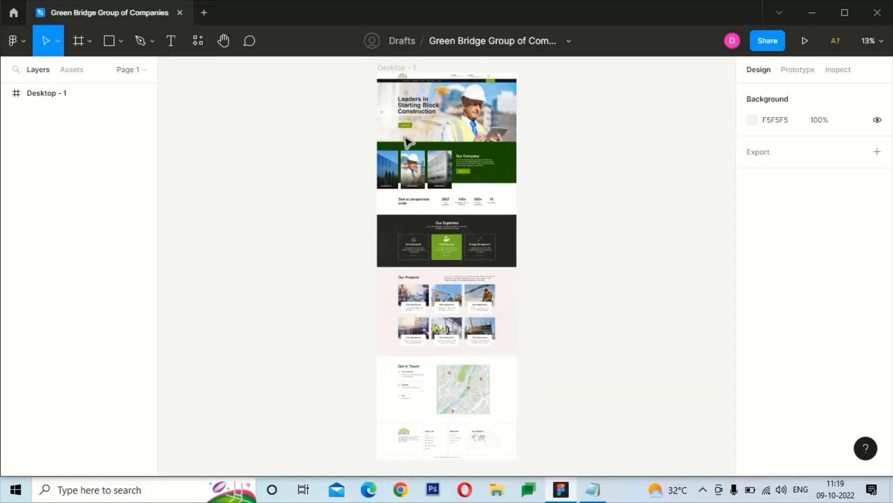
{"action": "scroll", "coordinate": [437, 196], "scroll_direction": "up", "scroll_amount": 1}
{"action": "scroll", "coordinate": [448, 193], "scroll_direction": "up", "scroll_amount": 5}
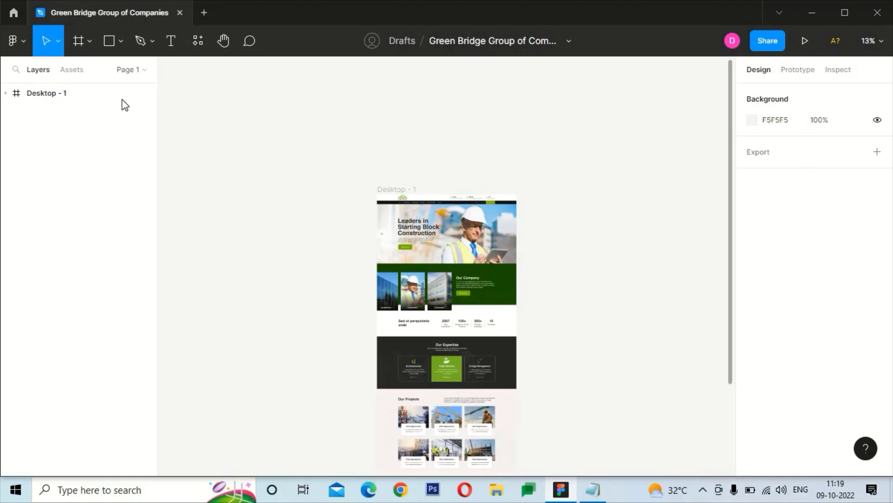
Step: Select the Desktop - 1 frame and bring its 1x PNG Export settings into view
{"action": "left_click", "coordinate": [408, 193]}
{"action": "scroll", "coordinate": [510, 341], "scroll_direction": "down", "scroll_amount": 1}
{"action": "scroll", "coordinate": [509, 341], "scroll_direction": "down", "scroll_amount": 2}
{"action": "scroll", "coordinate": [507, 343], "scroll_direction": "down", "scroll_amount": 2}
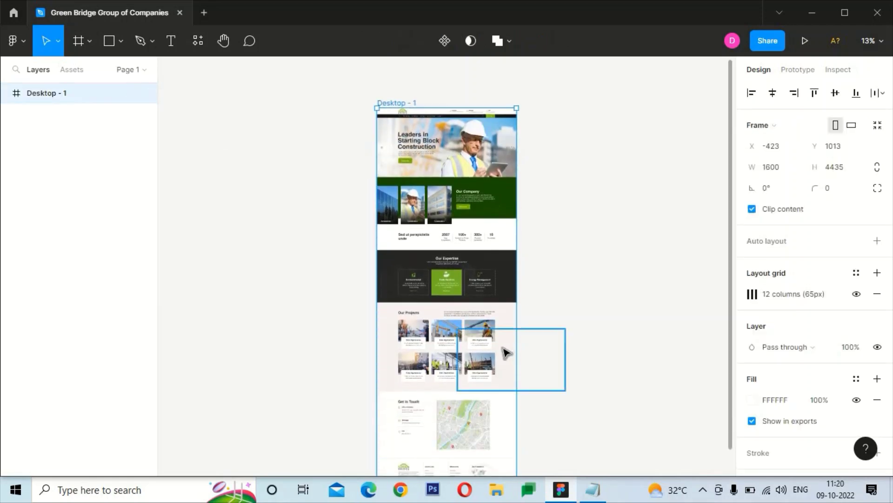
{"action": "scroll", "coordinate": [507, 350], "scroll_direction": "down", "scroll_amount": 2}
{"action": "scroll", "coordinate": [851, 386], "scroll_direction": "down", "scroll_amount": 5}
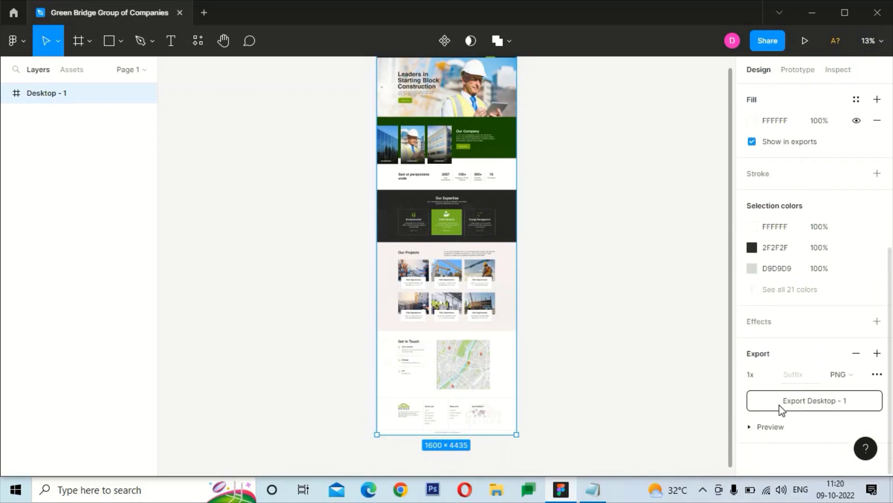
Step: Write the note line 'Select Total Design & See Right Side Export Option', fixing the typos
{"action": "left_click", "coordinate": [593, 489]}
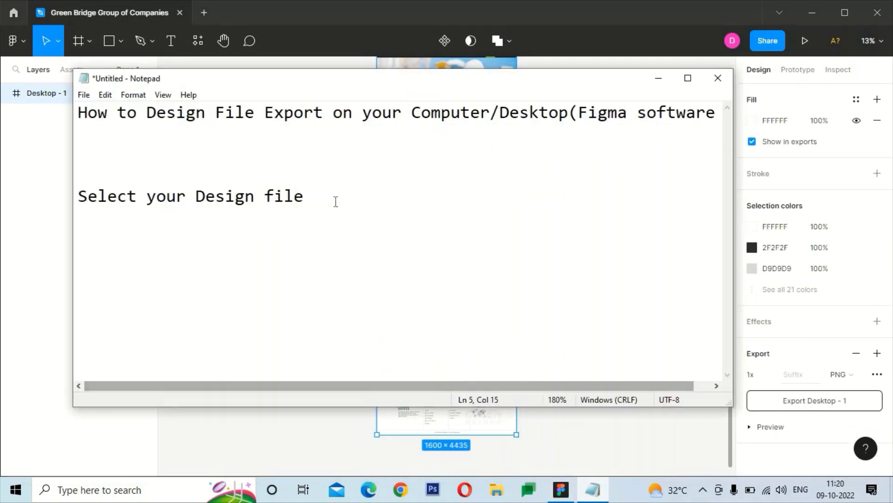
{"action": "key", "text": "Return"}
{"action": "key", "text": "Return"}
{"action": "type", "text": "Selec"}
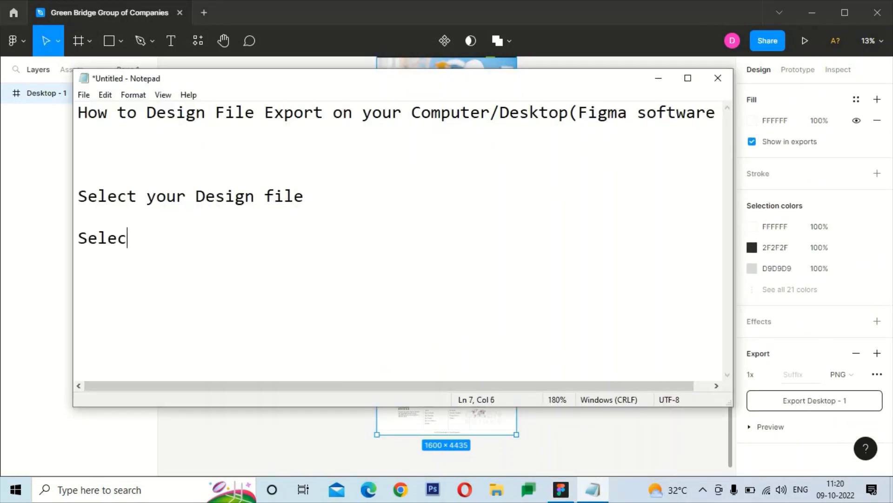
{"action": "type", "text": "t Design"}
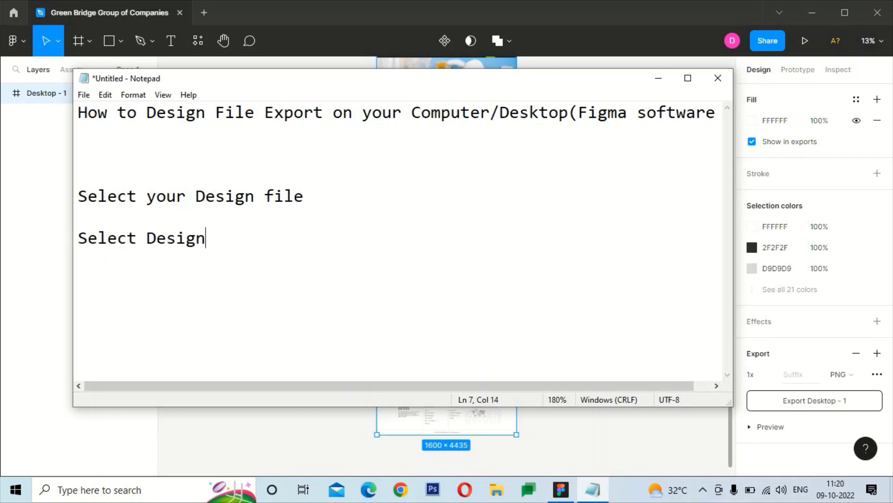
{"action": "key", "text": "Left"}
{"action": "key", "text": "Left"}
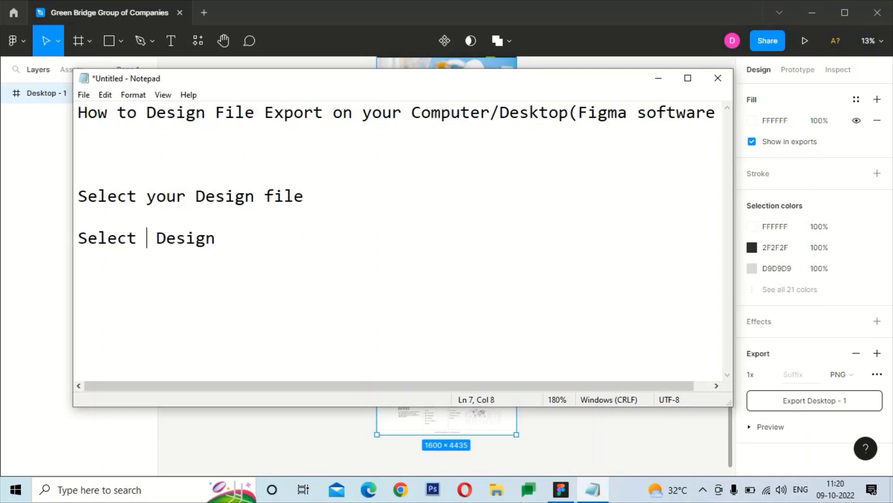
{"action": "type", "text": "Total"}
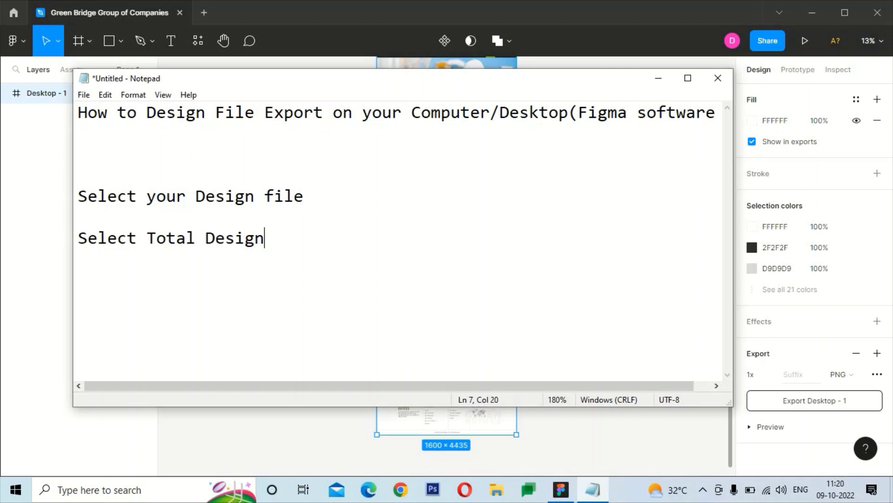
{"action": "type", "text": " & "}
{"action": "type", "text": "See RIgfht"}
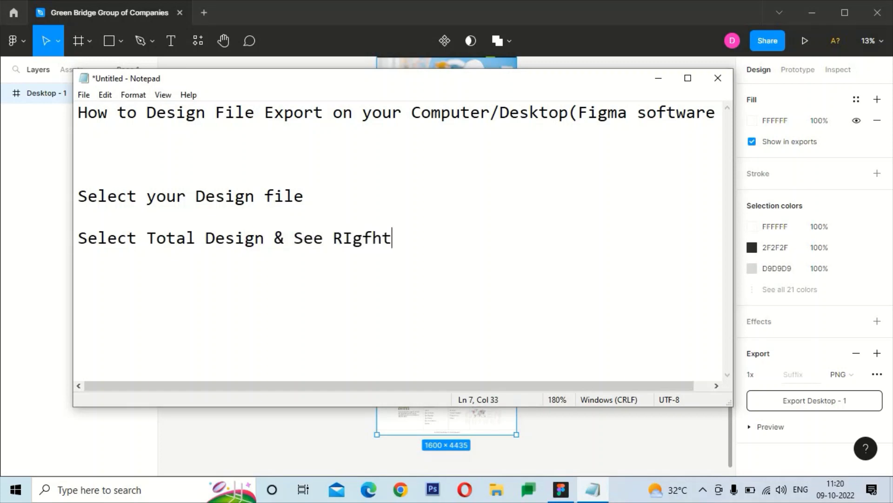
{"action": "key", "text": "BackSpace"}
{"action": "key", "text": "BackSpace"}
{"action": "key", "text": "BackSpace"}
{"action": "key", "text": "BackSpace"}
{"action": "key", "text": "BackSpace"}
{"action": "type", "text": "Right "}
{"action": "type", "text": "Side"}
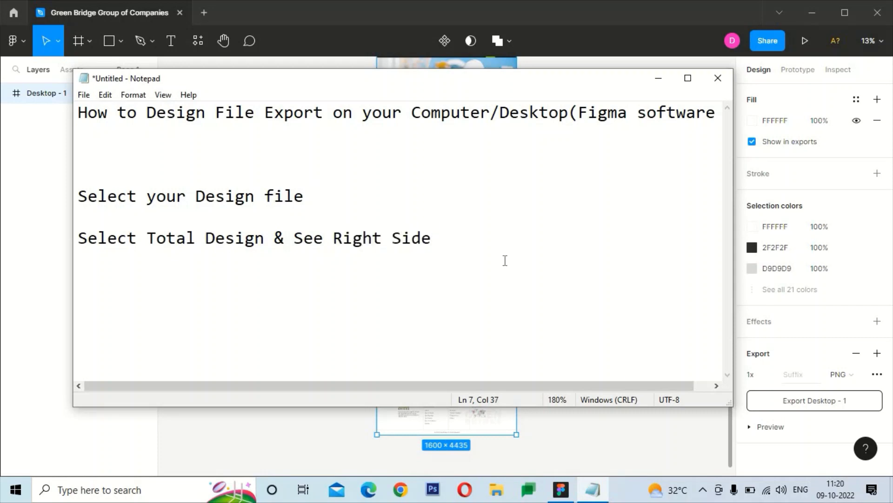
{"action": "type", "text": " Exp[o"}
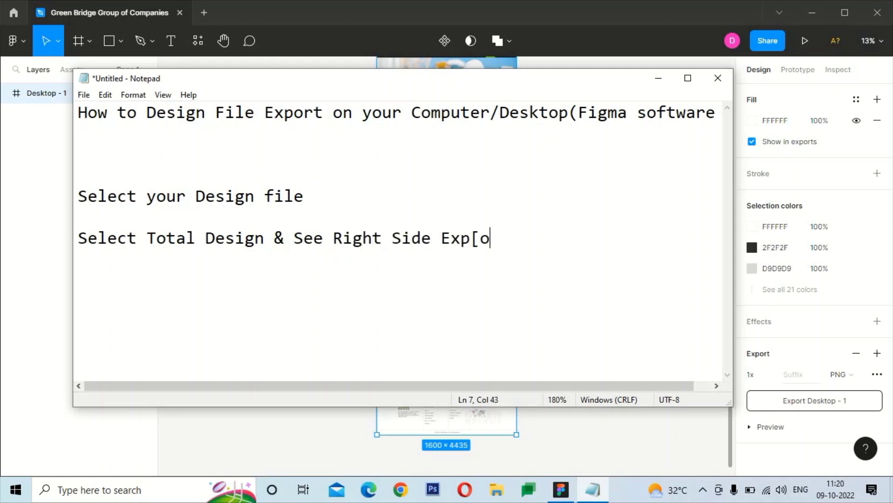
{"action": "type", "text": "et"}
{"action": "key", "text": "BackSpace"}
{"action": "key", "text": "BackSpace"}
{"action": "key", "text": "BackSpace"}
{"action": "key", "text": "BackSpace"}
{"action": "key", "text": "BackSpace"}
{"action": "key", "text": "BackSpace"}
{"action": "key", "text": "BackSpace"}
{"action": "type", "text": "Export "}
{"action": "type", "text": "Option"}
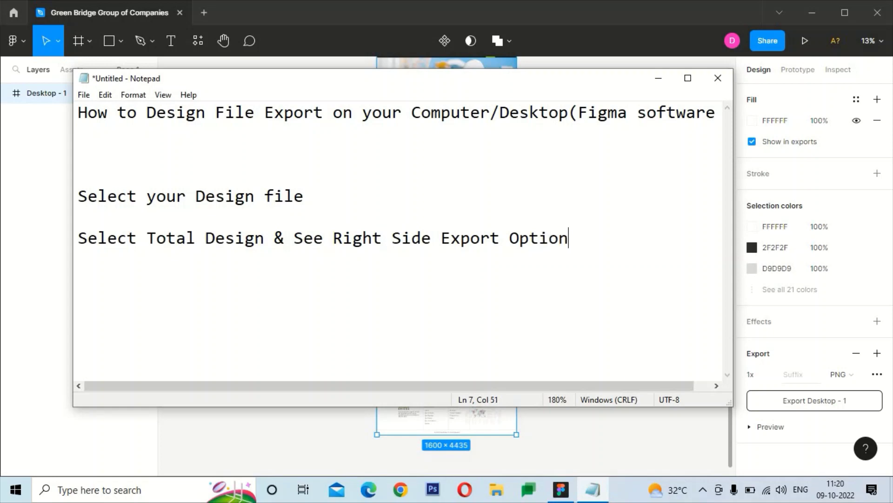
{"action": "left_click", "coordinate": [619, 47]}
Step: Switch Desktop - 1's export format from PNG to JPG
{"action": "scroll", "coordinate": [430, 279], "scroll_direction": "up", "scroll_amount": 3}
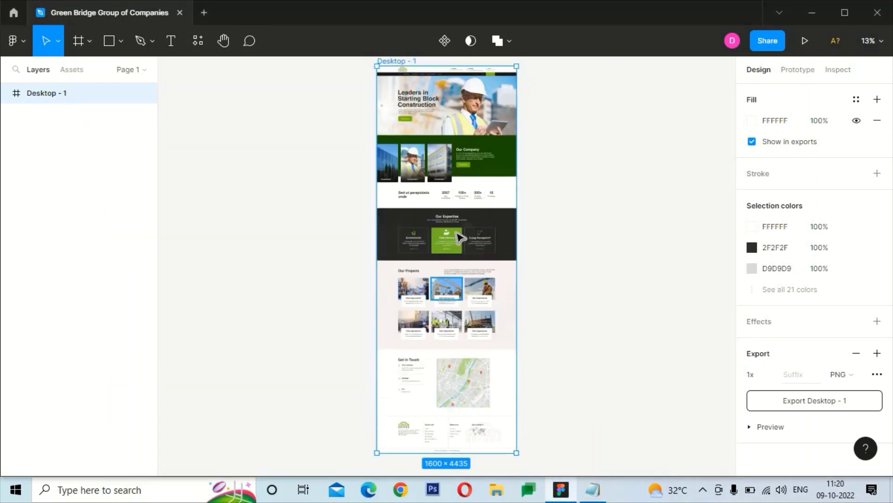
{"action": "scroll", "coordinate": [508, 300], "scroll_direction": "down", "scroll_amount": 3}
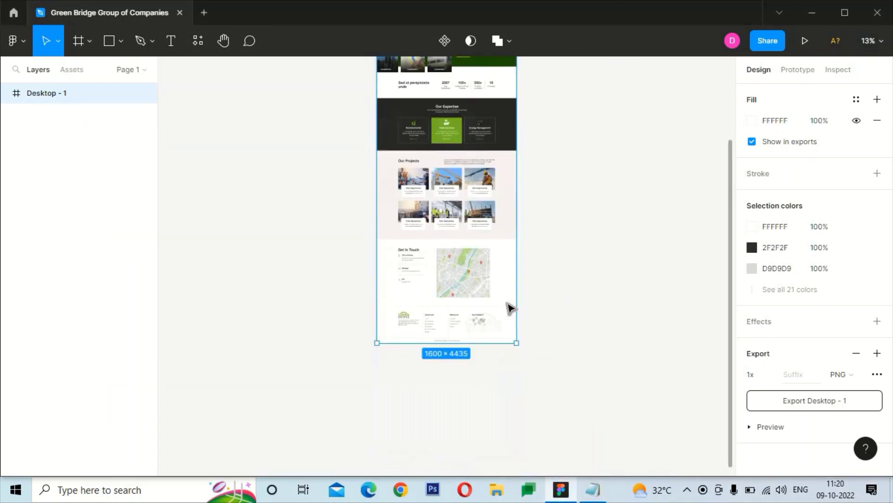
{"action": "scroll", "coordinate": [509, 305], "scroll_direction": "up", "scroll_amount": 7}
{"action": "scroll", "coordinate": [509, 307], "scroll_direction": "down", "scroll_amount": 3}
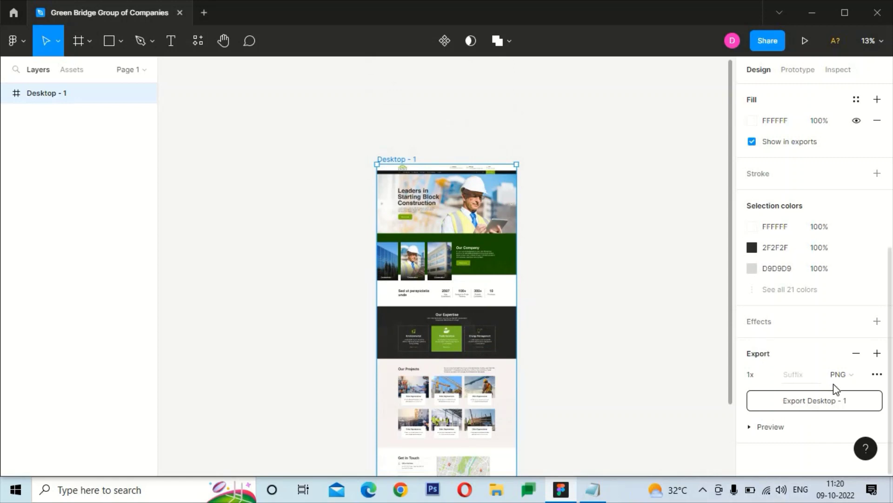
{"action": "left_click", "coordinate": [850, 373]}
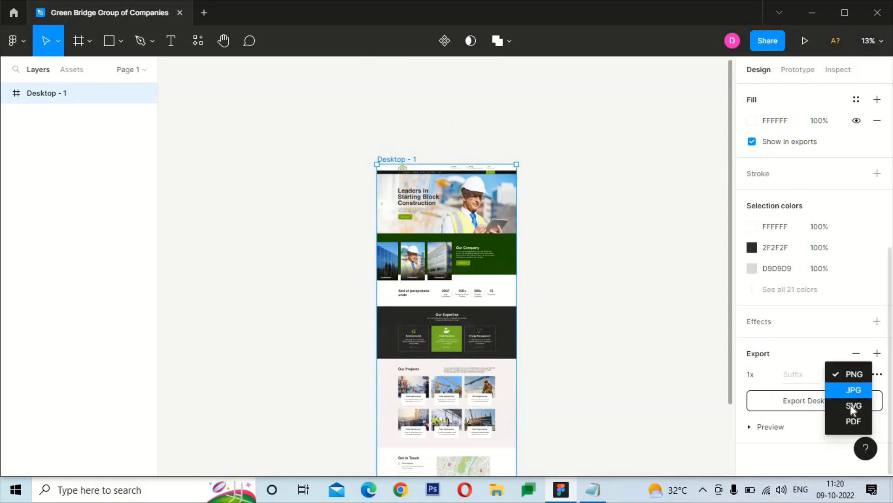
{"action": "left_click", "coordinate": [850, 389]}
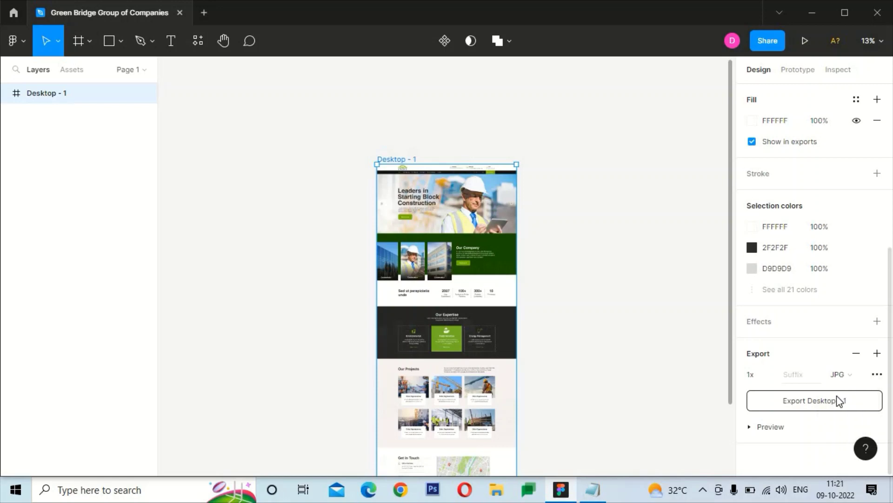
Step: Export the Desktop - 1 frame as a JPG named Design1 to the Desktop folder
{"action": "left_click", "coordinate": [799, 401]}
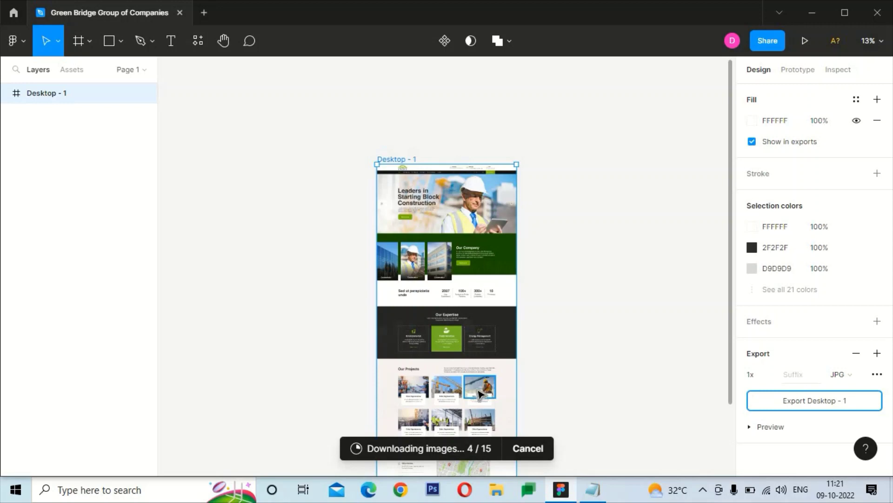
{"action": "scroll", "coordinate": [479, 395], "scroll_direction": "down", "scroll_amount": 1}
{"action": "scroll", "coordinate": [465, 419], "scroll_direction": "down", "scroll_amount": 1}
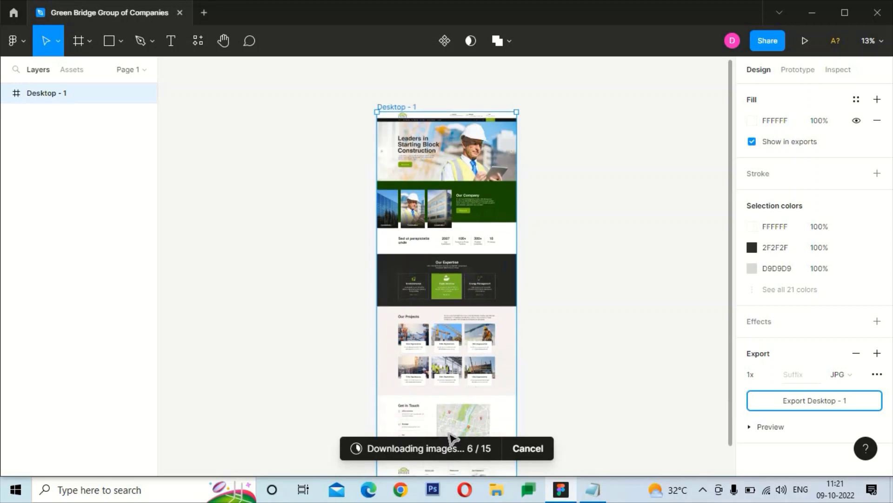
{"action": "scroll", "coordinate": [454, 434], "scroll_direction": "down", "scroll_amount": 1}
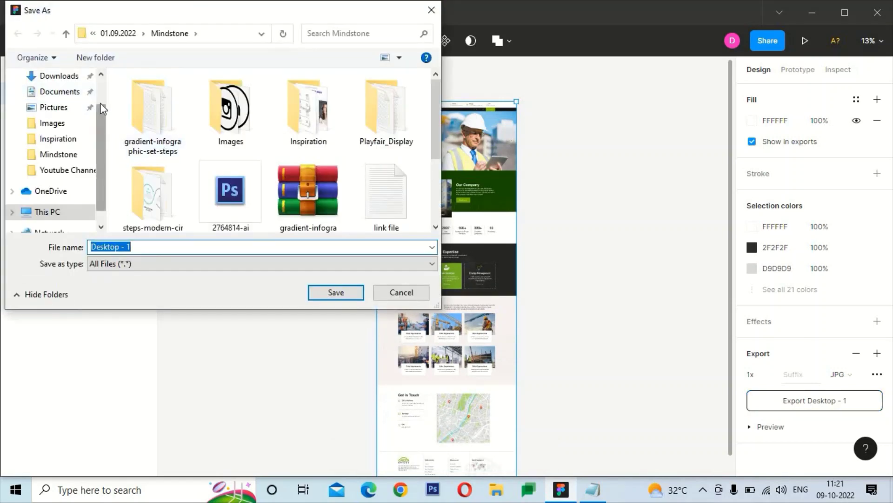
{"action": "scroll", "coordinate": [99, 108], "scroll_direction": "up", "scroll_amount": 1}
{"action": "left_click", "coordinate": [49, 102]}
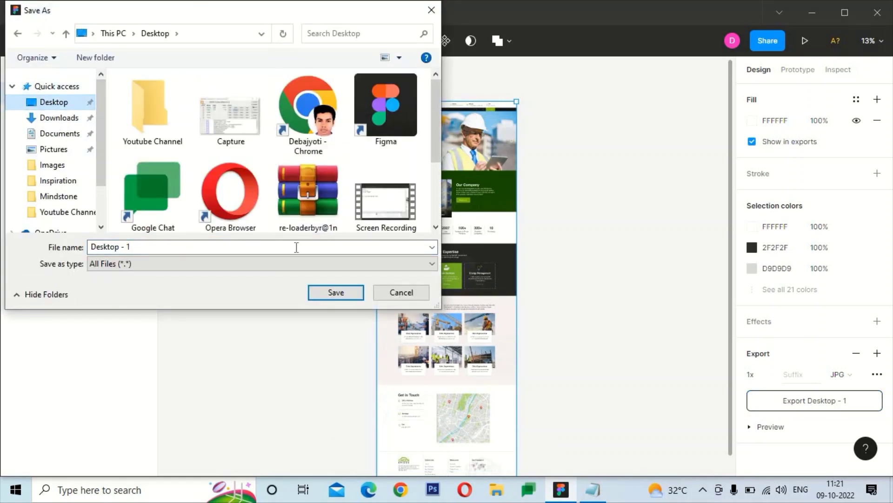
{"action": "double_click", "coordinate": [181, 248]}
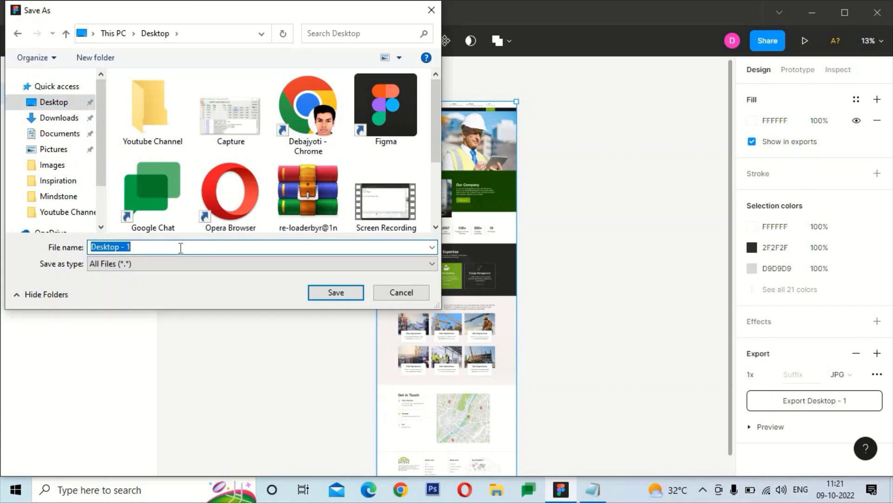
{"action": "type", "text": "Design1"}
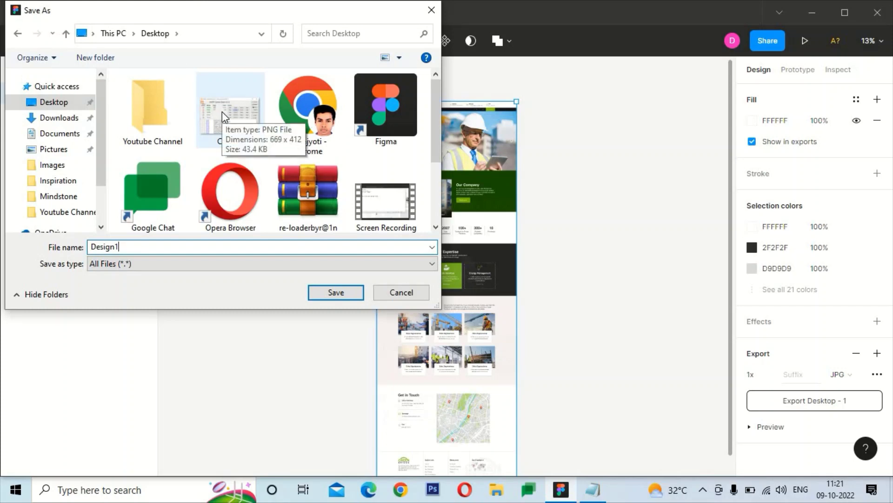
{"action": "left_click", "coordinate": [330, 292]}
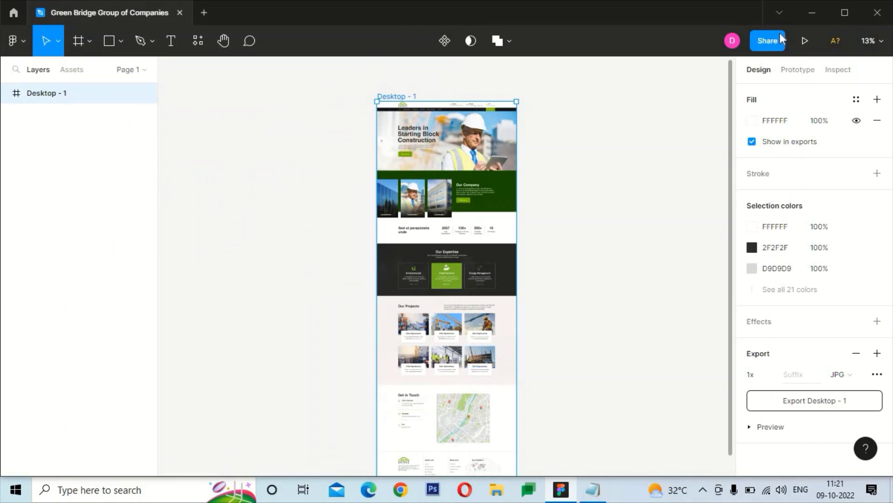
Step: Uncover the desktop, move Design1 to the desktop centre and close its Photos preview
{"action": "left_click", "coordinate": [808, 9]}
{"action": "left_click", "coordinate": [660, 79]}
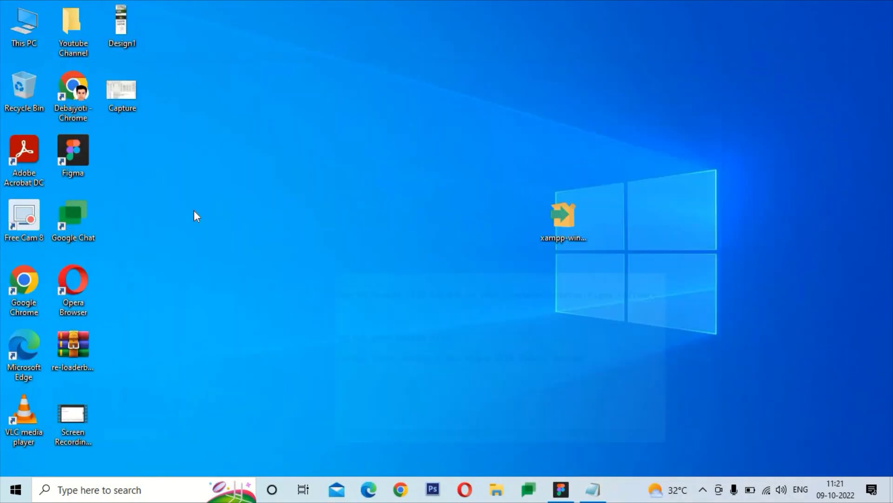
{"action": "left_click_drag", "start_coordinate": [139, 43], "coordinate": [583, 117]}
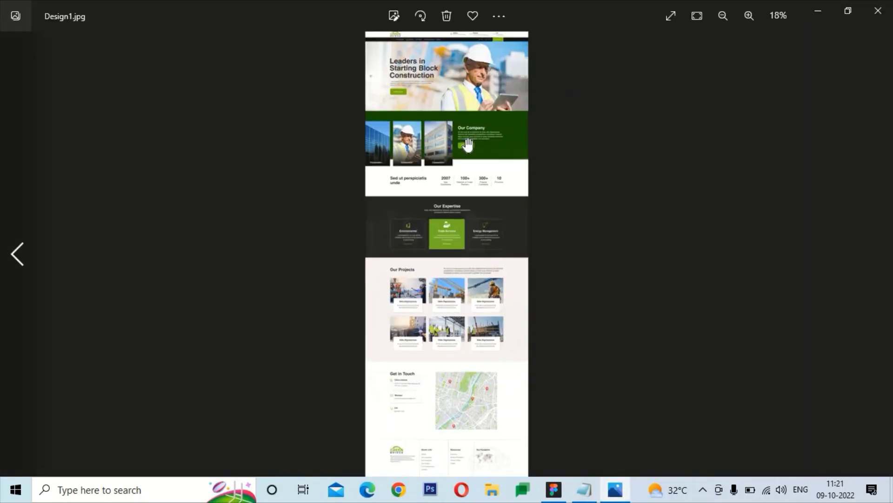
{"action": "left_click", "coordinate": [878, 10]}
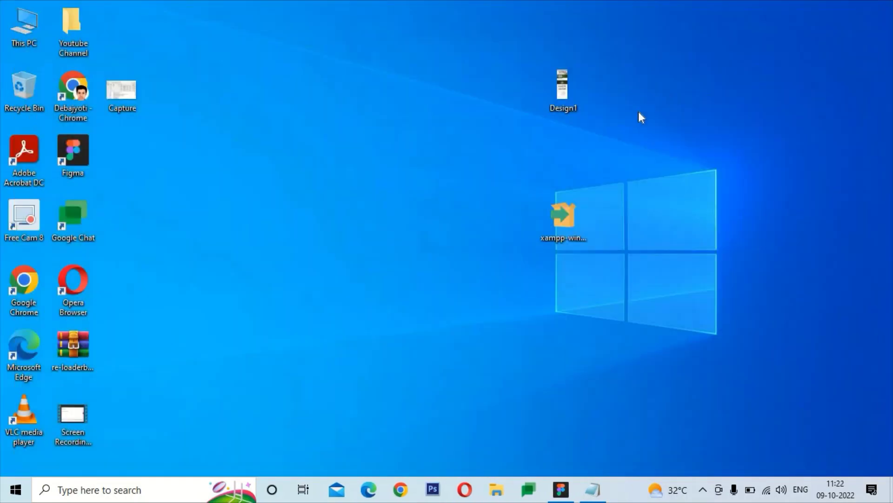
Step: Refresh the desktop several times from its right-click menu
{"action": "right_click", "coordinate": [435, 123]}
{"action": "left_click", "coordinate": [459, 153]}
{"action": "right_click", "coordinate": [411, 138]}
{"action": "left_click", "coordinate": [441, 176]}
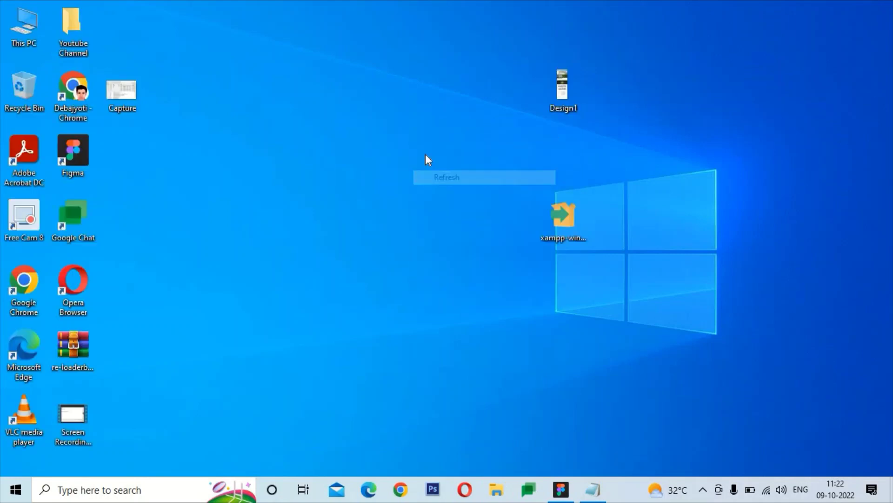
{"action": "right_click", "coordinate": [377, 104]}
{"action": "left_click", "coordinate": [412, 142]}
{"action": "right_click", "coordinate": [379, 106]}
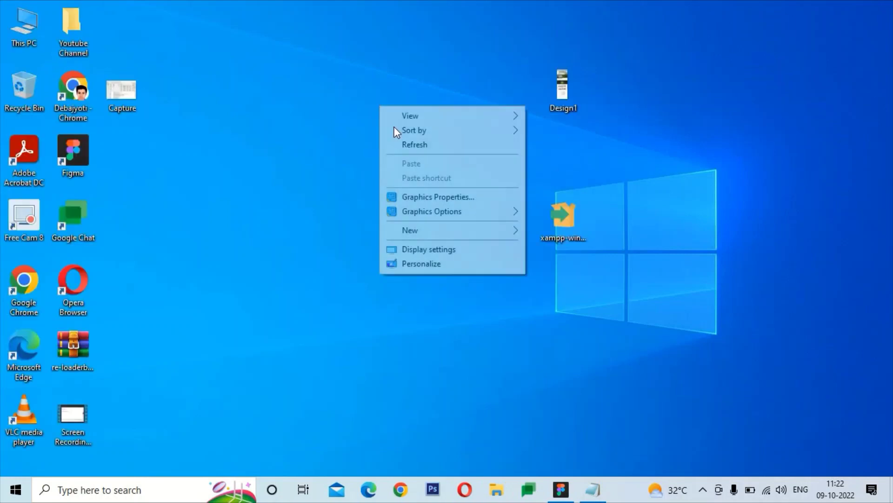
{"action": "left_click", "coordinate": [409, 147]}
{"action": "right_click", "coordinate": [375, 109]}
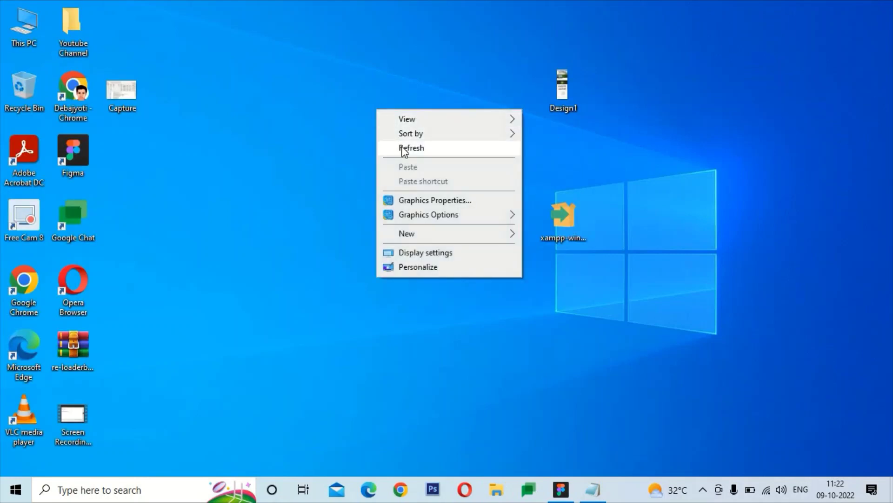
{"action": "left_click", "coordinate": [404, 150]}
{"action": "right_click", "coordinate": [378, 117]}
{"action": "left_click", "coordinate": [404, 156]}
{"action": "right_click", "coordinate": [373, 117]}
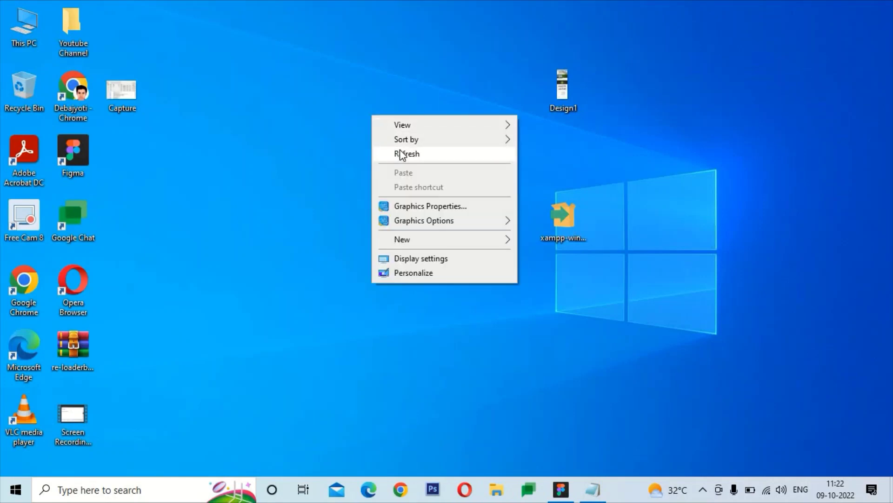
{"action": "left_click", "coordinate": [402, 155]}
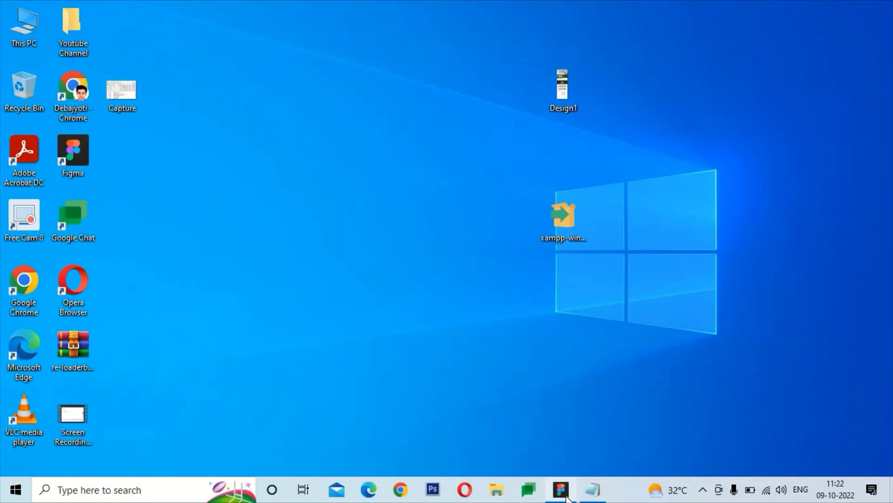
Step: Add blank lines below the two export-step notes, then minimize Notepad to show Figma
{"action": "scroll", "coordinate": [511, 255], "scroll_direction": "down", "scroll_amount": 1}
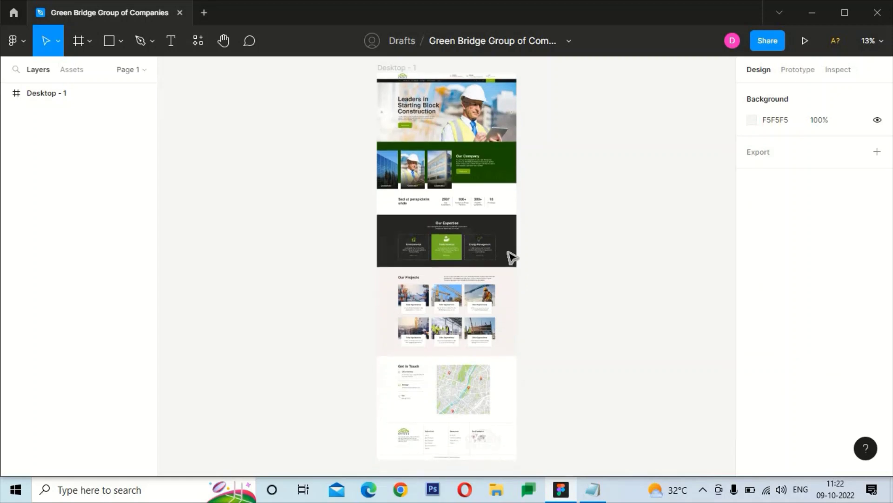
{"action": "scroll", "coordinate": [511, 255], "scroll_direction": "down", "scroll_amount": 3}
{"action": "scroll", "coordinate": [510, 255], "scroll_direction": "up", "scroll_amount": 2}
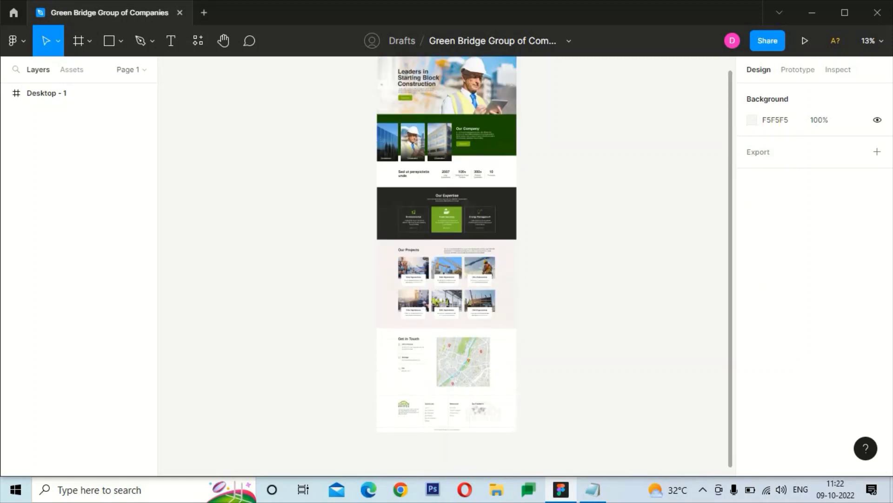
{"action": "left_click", "coordinate": [592, 489]}
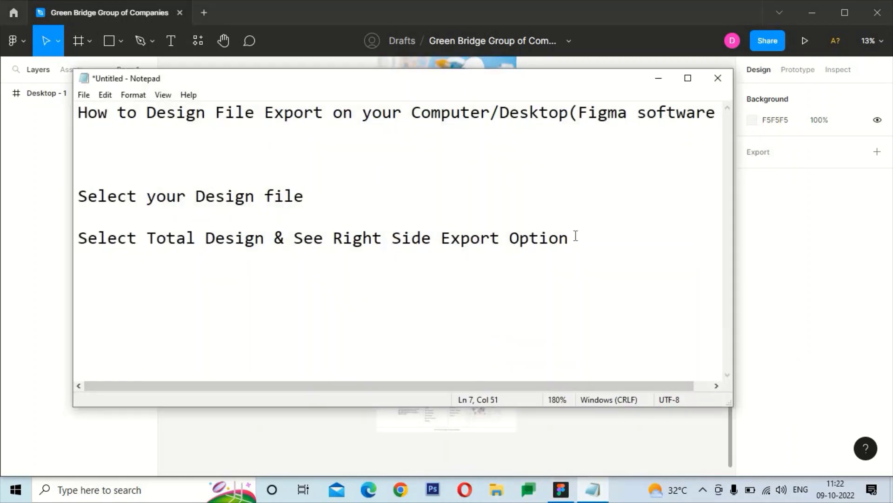
{"action": "key", "text": "Return"}
{"action": "key", "text": "Return"}
{"action": "key", "text": "Return"}
{"action": "key", "text": "Return"}
{"action": "key", "text": "Return"}
{"action": "key", "text": "Return"}
{"action": "key", "text": "Return"}
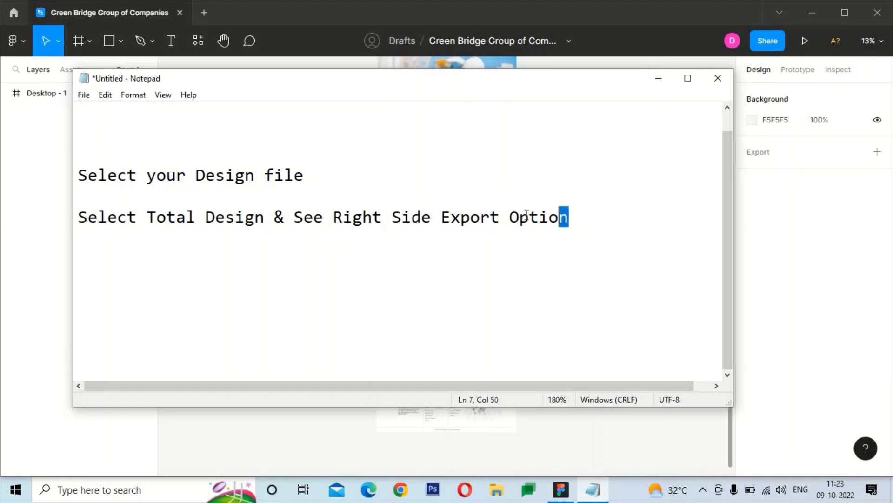
{"action": "left_click_drag", "start_coordinate": [577, 219], "coordinate": [334, 222]}
{"action": "left_click", "coordinate": [103, 370]}
{"action": "left_click", "coordinate": [593, 489]}
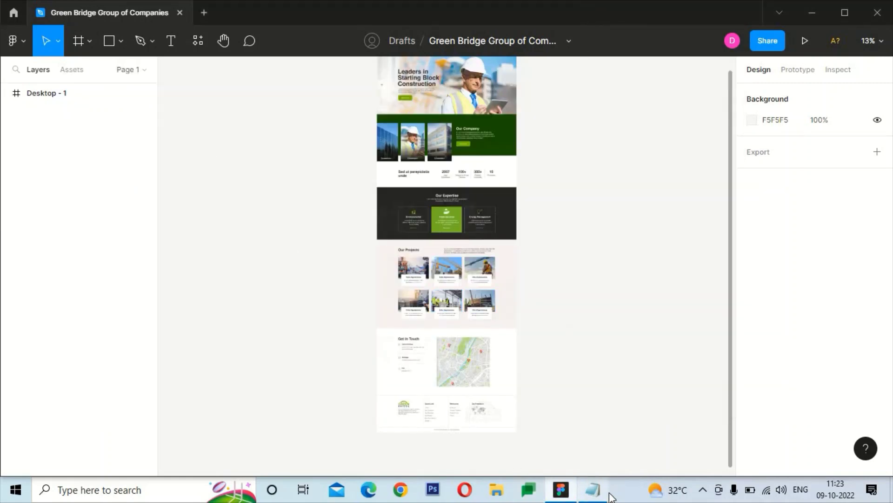
Step: Add the heading 'How to save raw file on your computer/PC' below the export notes
{"action": "left_click", "coordinate": [23, 34]}
{"action": "mouse_move", "coordinate": [42, 99]}
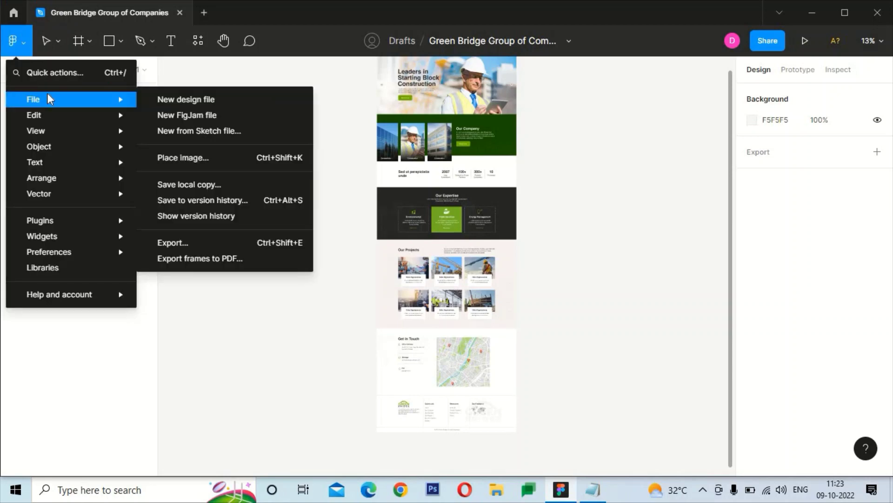
{"action": "left_click", "coordinate": [329, 81]}
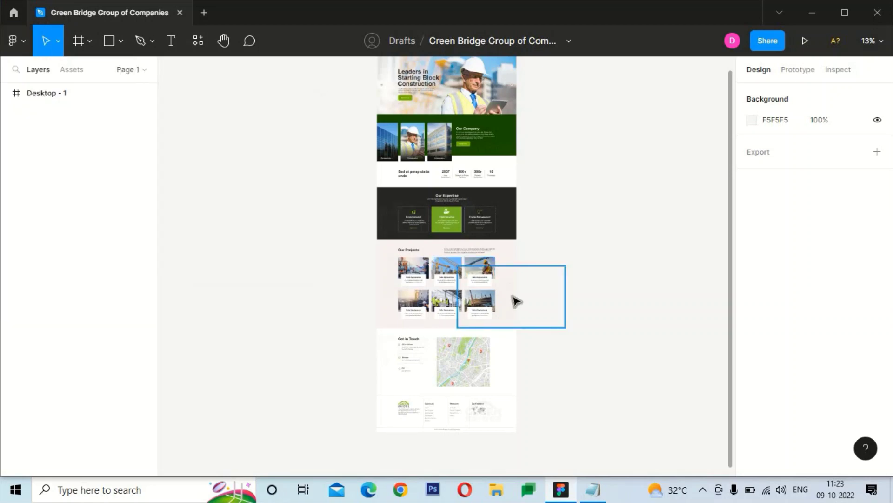
{"action": "scroll", "coordinate": [514, 299], "scroll_direction": "up", "scroll_amount": 1}
{"action": "left_click", "coordinate": [592, 490]}
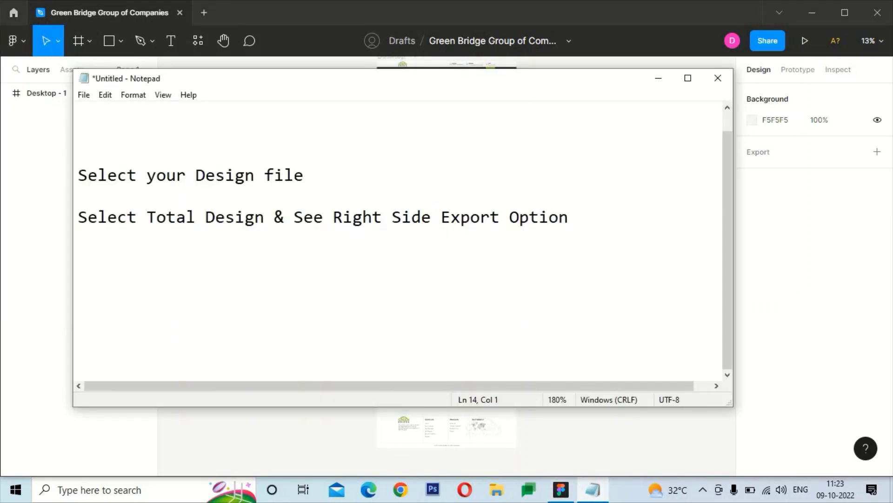
{"action": "type", "text": "How to "}
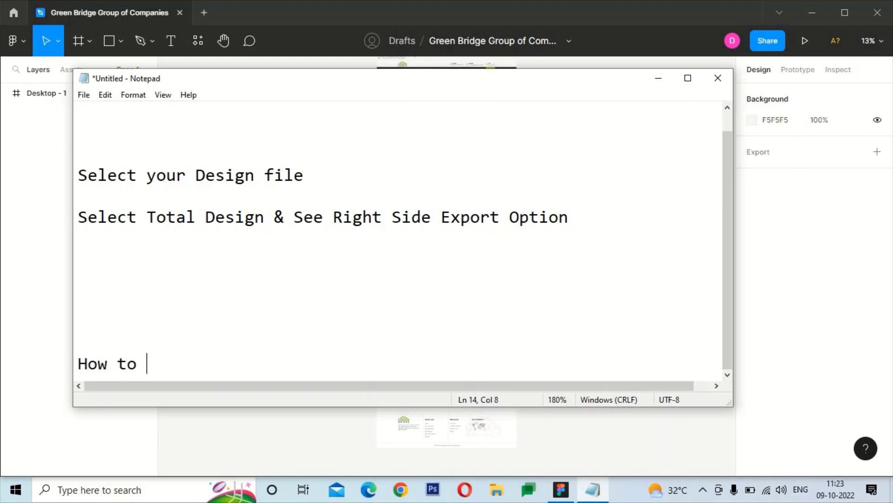
{"action": "type", "text": "save r"}
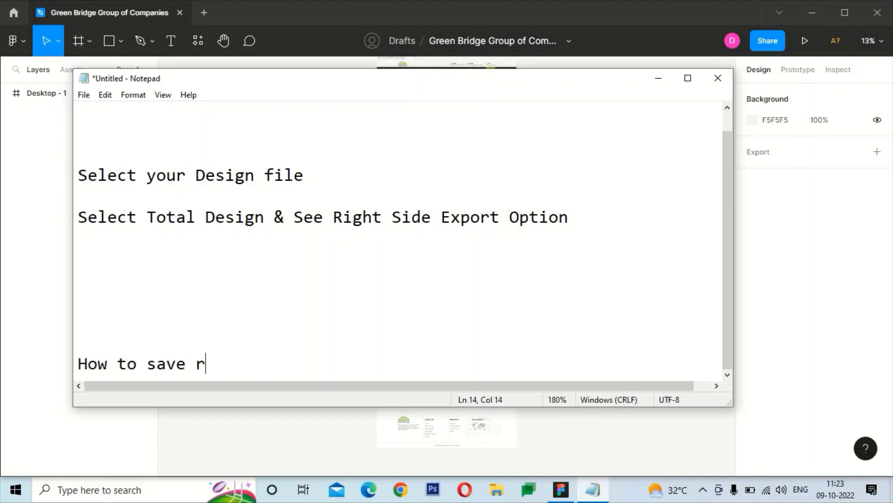
{"action": "type", "text": "aw file on "}
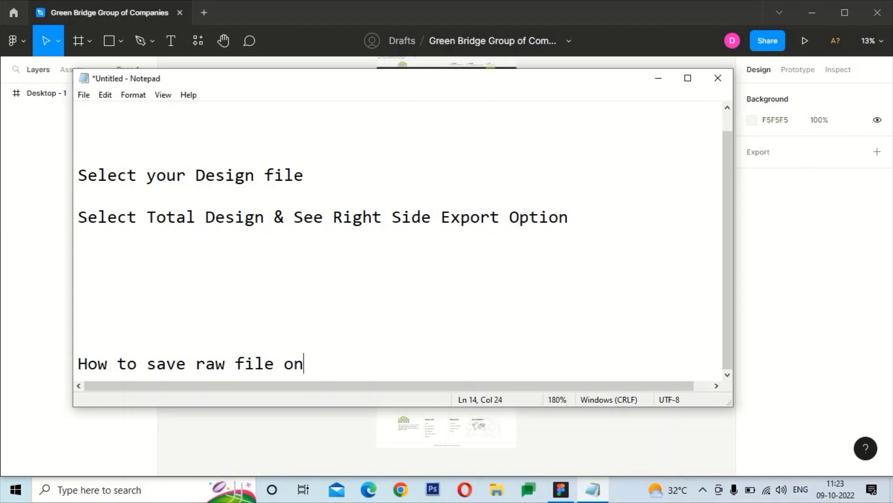
{"action": "type", "text": "your comp"}
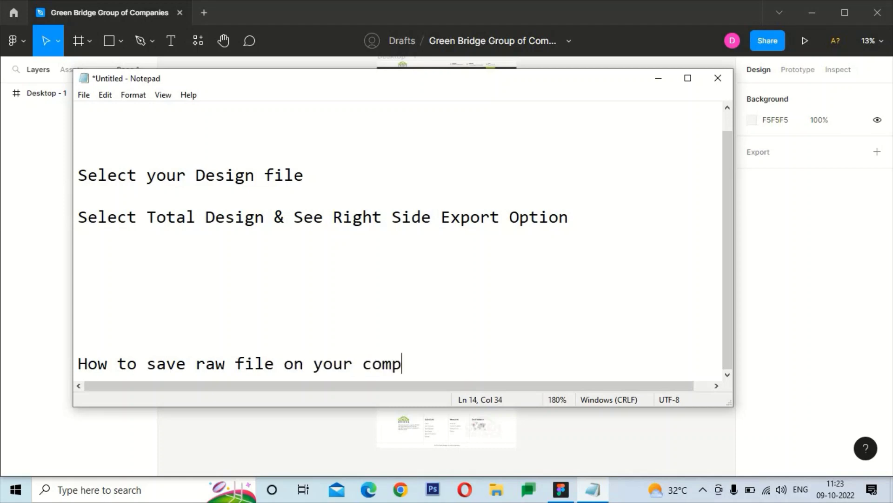
{"action": "type", "text": "uter/Pc"}
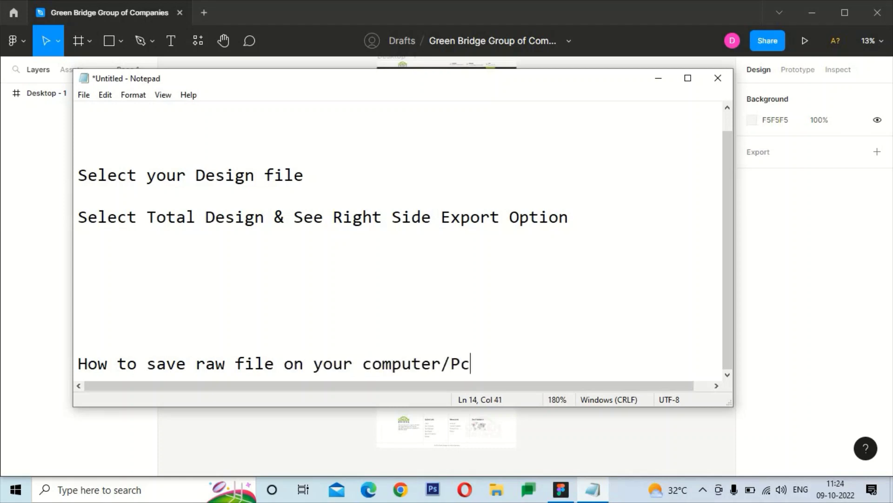
{"action": "key", "text": "BackSpace"}
{"action": "type", "text": "C"}
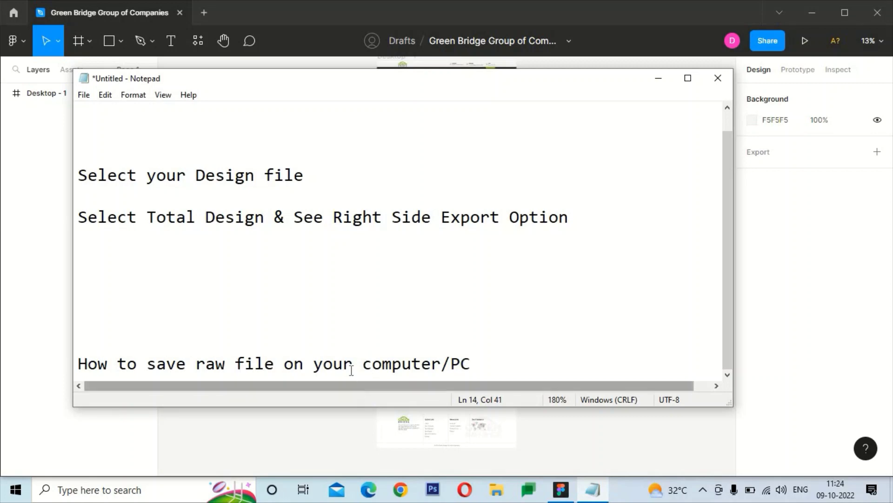
Step: Select Desktop - 1 and name a local copy of the design Design4 in the Desktop folder
{"action": "left_click", "coordinate": [592, 489]}
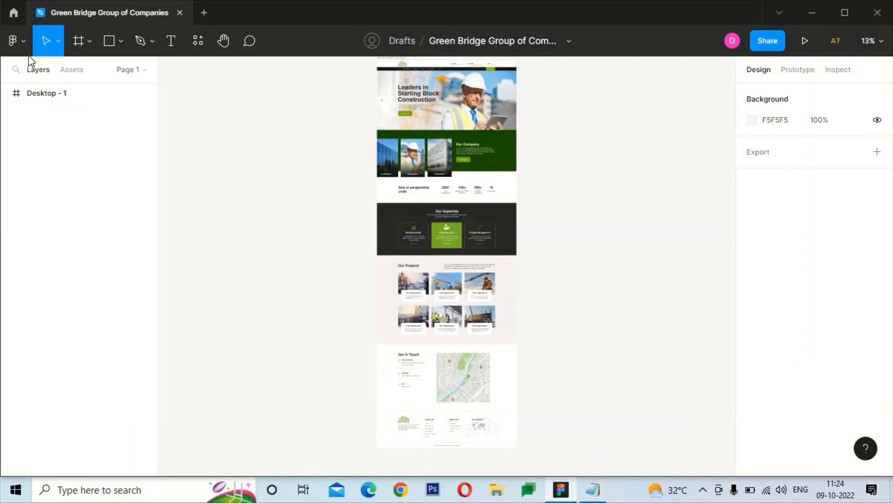
{"action": "left_click", "coordinate": [64, 95]}
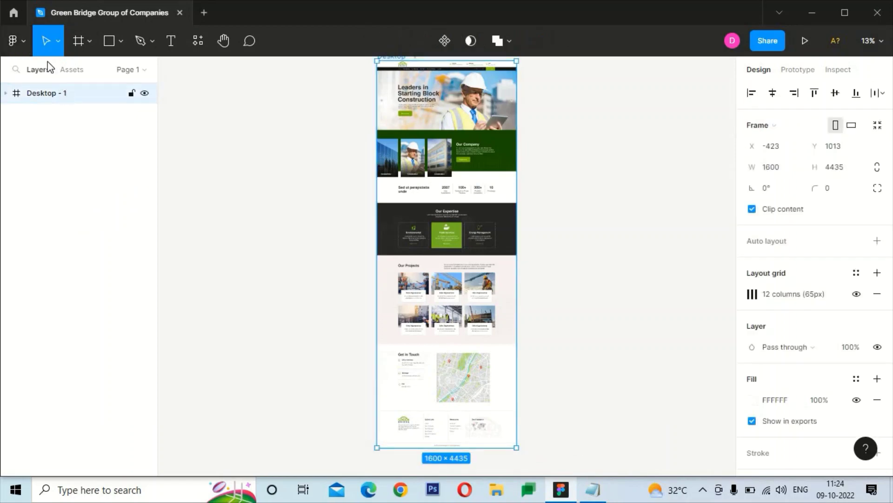
{"action": "left_click", "coordinate": [16, 41]}
{"action": "left_click", "coordinate": [237, 186]}
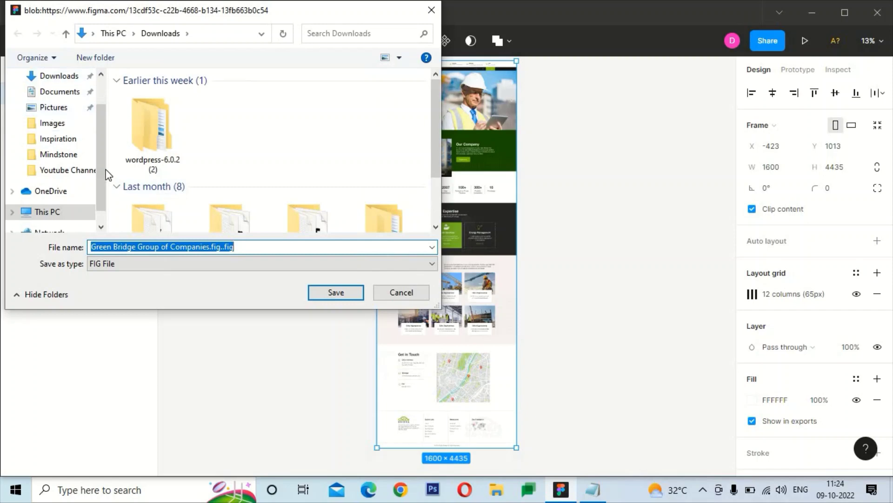
{"action": "scroll", "coordinate": [55, 93], "scroll_direction": "up", "scroll_amount": 2}
{"action": "left_click", "coordinate": [54, 102]}
{"action": "left_click", "coordinate": [224, 247]}
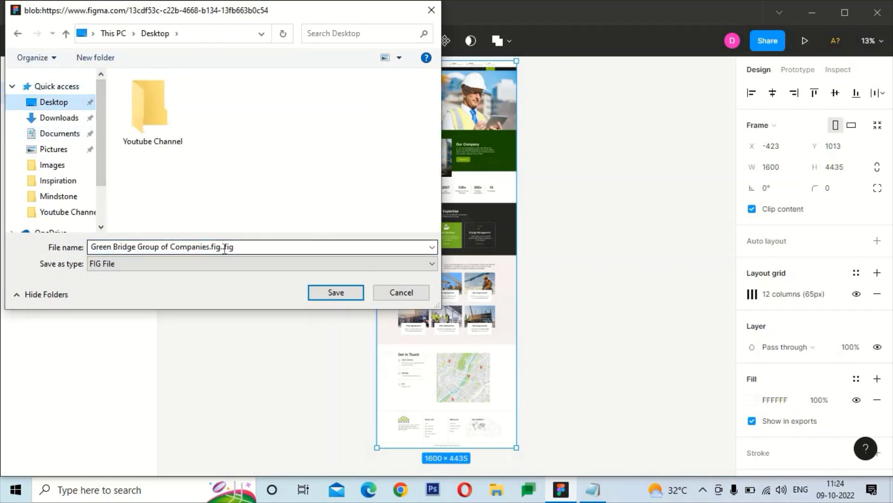
{"action": "key", "text": "ctrl+a"}
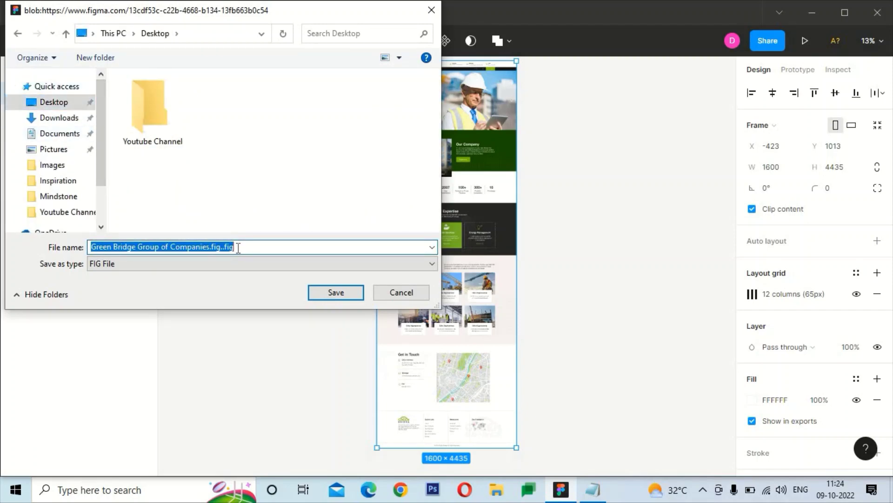
{"action": "type", "text": "Desn2"}
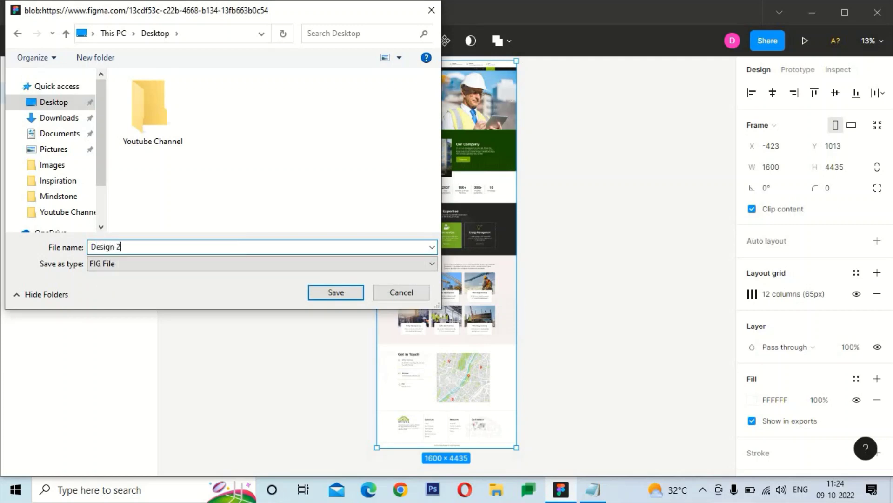
{"action": "key", "text": "BackSpace"}
{"action": "type", "text": "4.fig"}
Step: Confirm saving Design4 and move its file icon to the desktop centre
{"action": "left_click", "coordinate": [329, 291]}
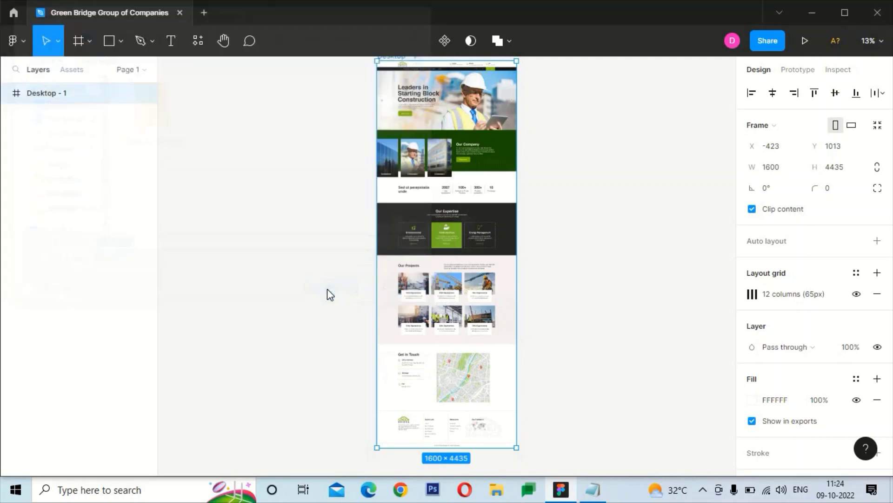
{"action": "left_click", "coordinate": [806, 8]}
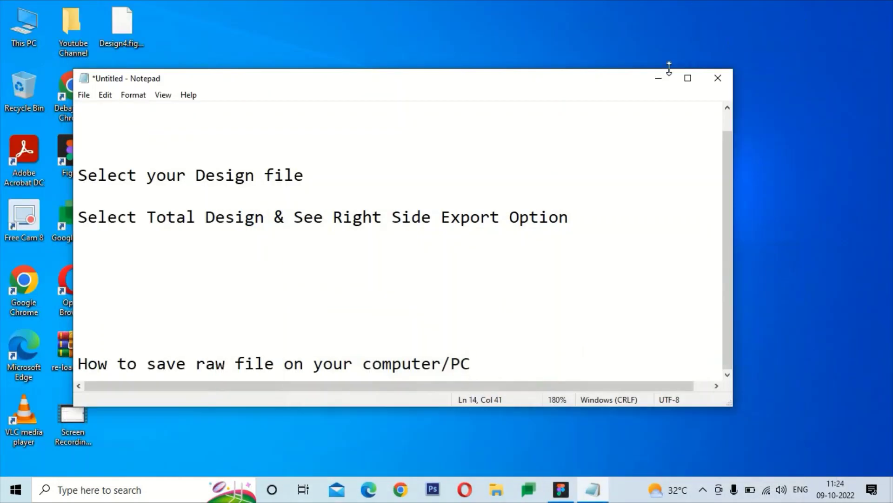
{"action": "key", "text": "super+d"}
{"action": "left_click_drag", "start_coordinate": [120, 36], "coordinate": [464, 228]}
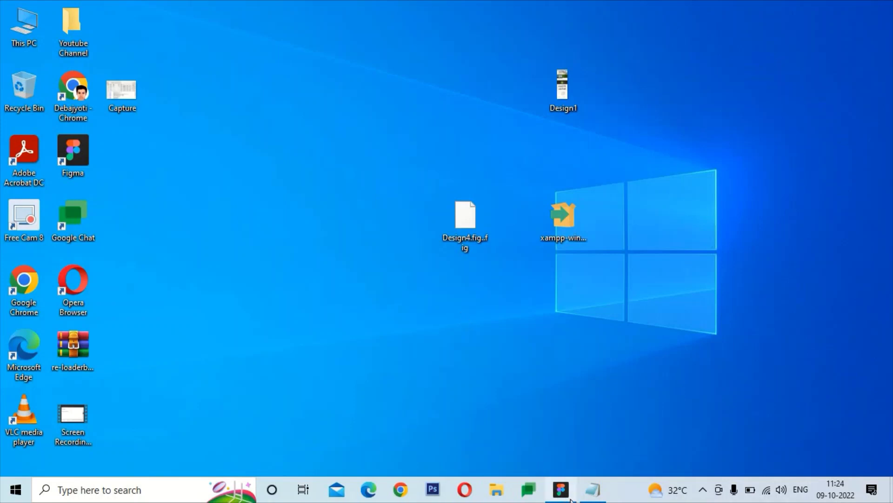
Step: Add a 'Next' marker below the notes in Notepad
{"action": "key", "text": "alt+Tab"}
{"action": "key", "text": "Return"}
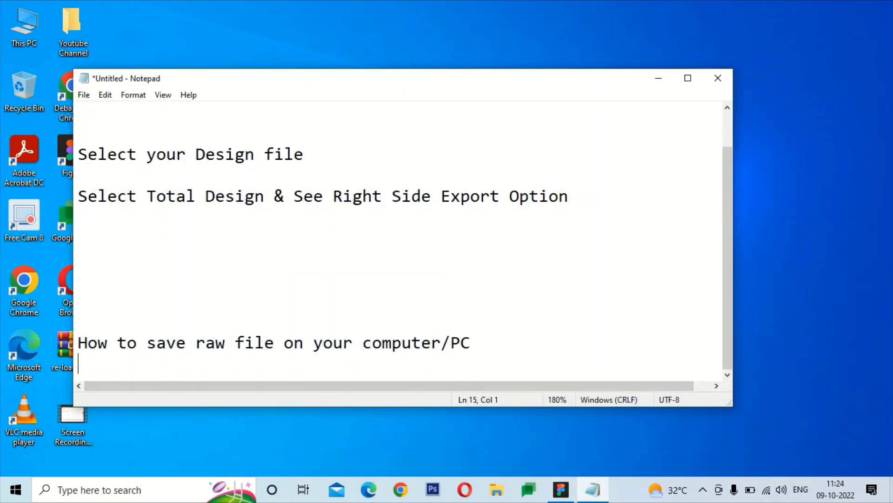
{"action": "key", "text": "Return"}
{"action": "key", "text": "Return"}
{"action": "key", "text": "Return"}
{"action": "key", "text": "Return"}
{"action": "key", "text": "Return"}
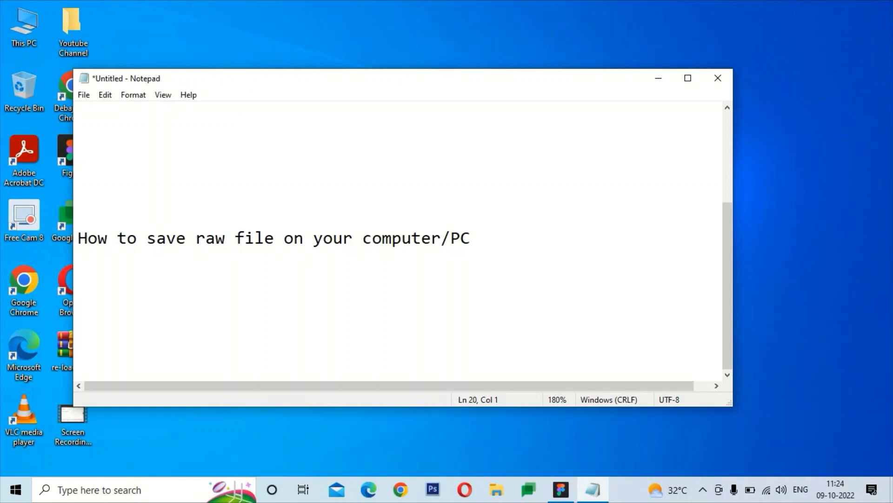
{"action": "type", "text": "Nexr"}
{"action": "key", "text": "BackSpace"}
{"action": "type", "text": "t"}
Step: Write the heading 'How to figma file import on your figma software' under Next
{"action": "key", "text": "Return"}
{"action": "key", "text": "Return"}
{"action": "key", "text": "Return"}
{"action": "type", "text": "How "}
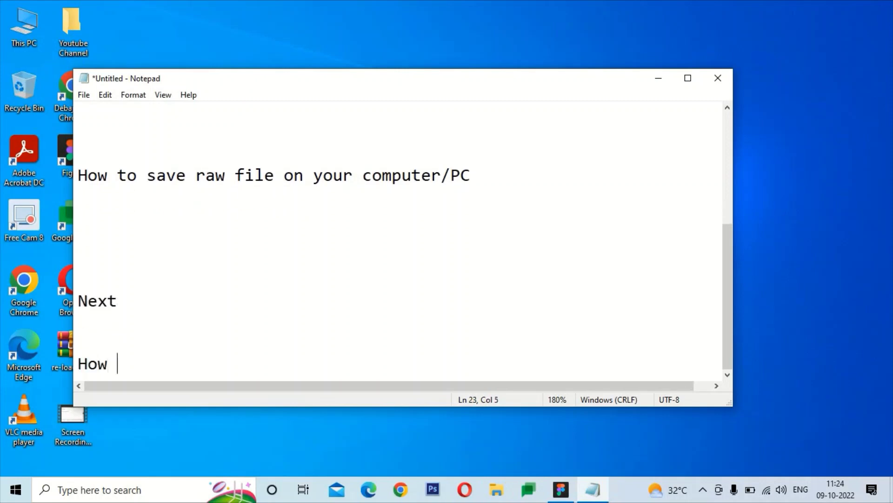
{"action": "type", "text": "to impo"}
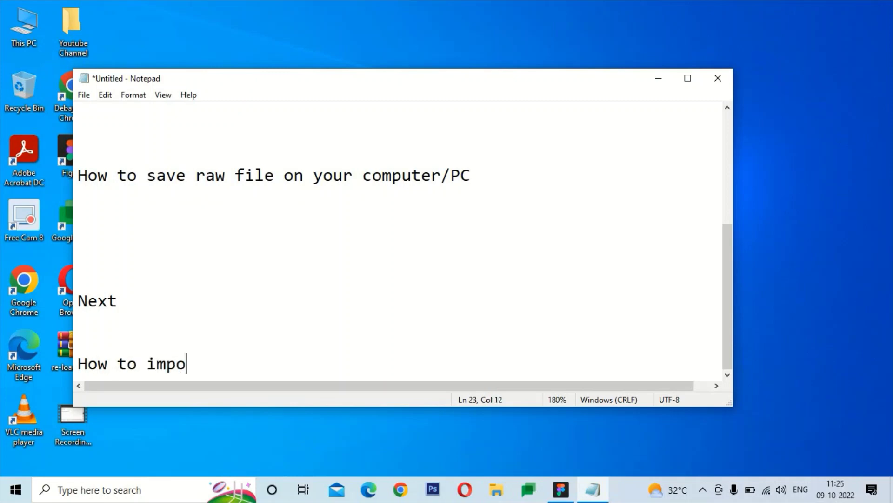
{"action": "type", "text": "et"}
{"action": "key", "text": "BackSpace"}
{"action": "key", "text": "BackSpace"}
{"action": "key", "text": "BackSpace"}
{"action": "key", "text": "BackSpace"}
{"action": "key", "text": "BackSpace"}
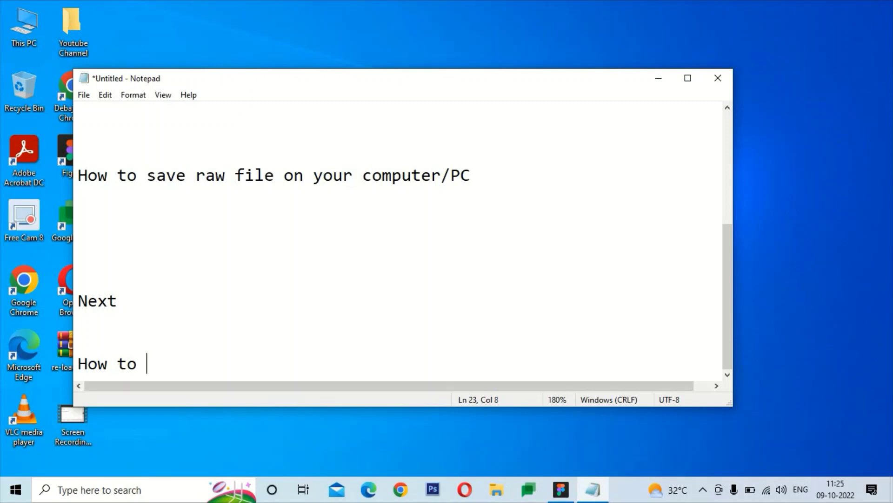
{"action": "type", "text": "figma fi"}
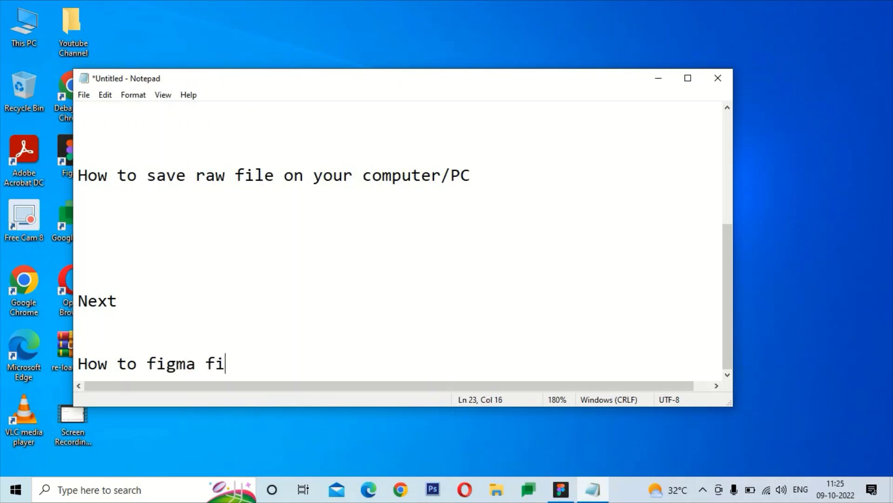
{"action": "type", "text": "le import "}
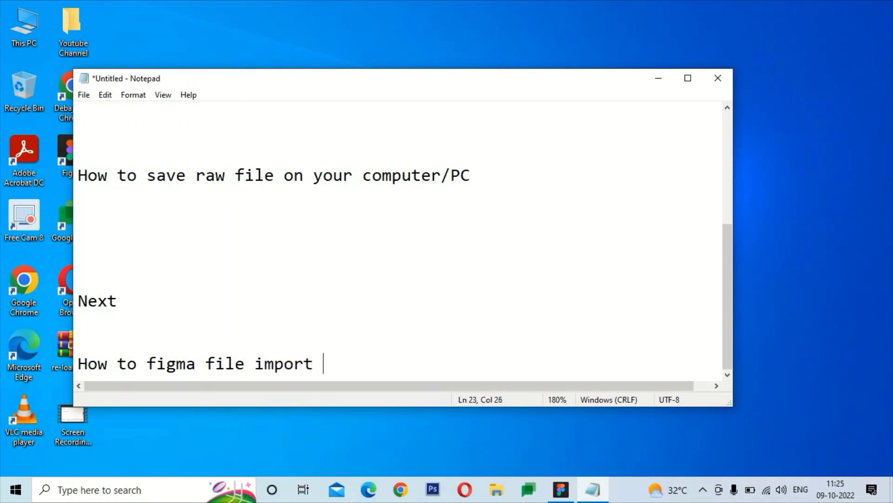
{"action": "type", "text": "on your "}
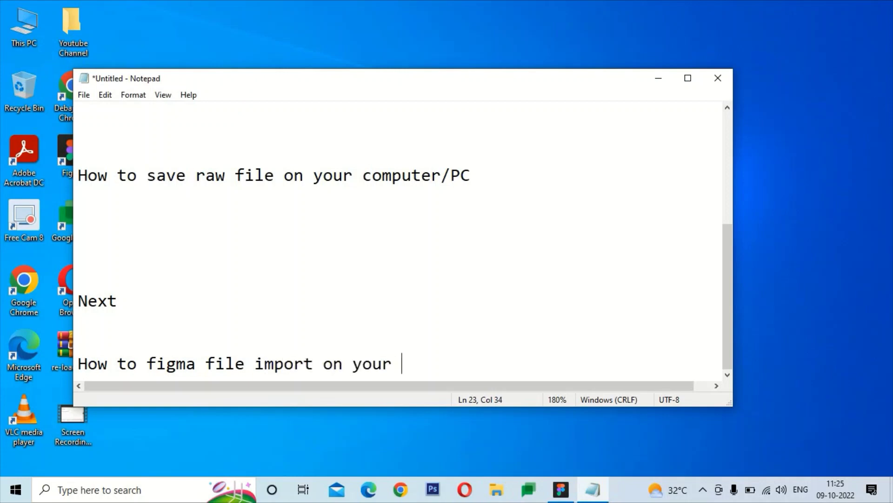
{"action": "type", "text": "figma sof"}
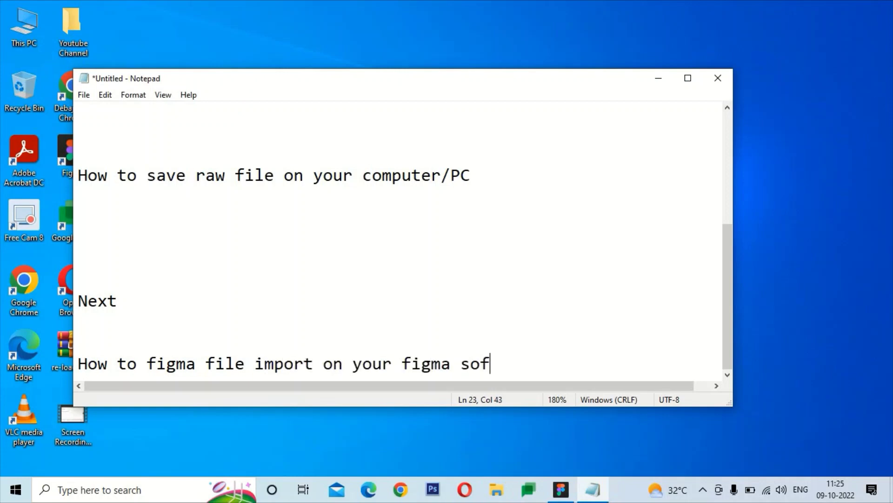
{"action": "type", "text": "twasre"}
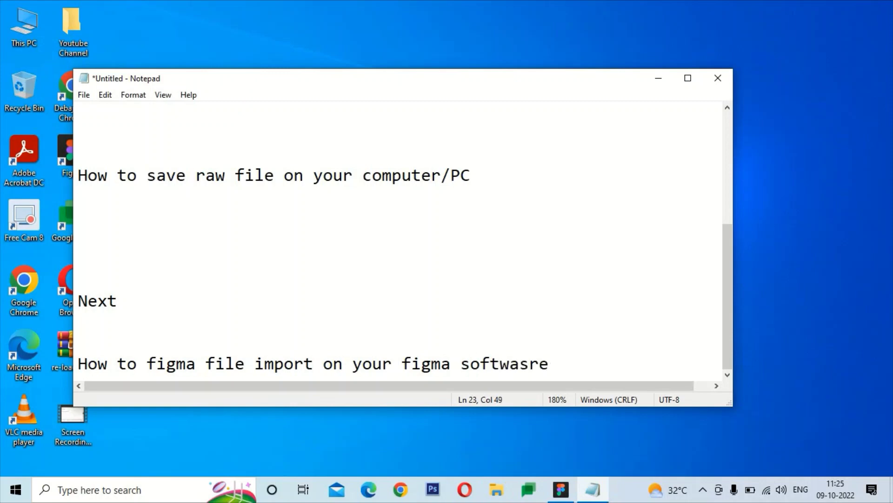
{"action": "key", "text": "BackSpace"}
{"action": "key", "text": "BackSpace"}
{"action": "key", "text": "BackSpace"}
{"action": "type", "text": "re"}
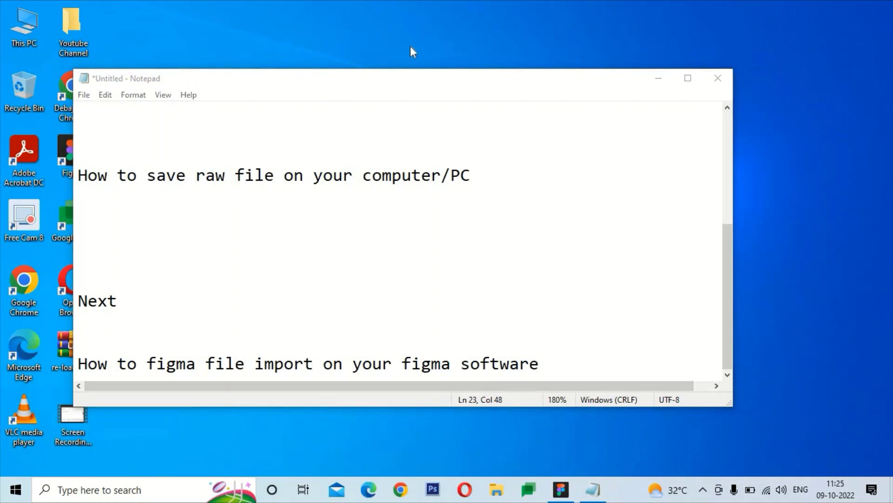
Step: Open the saved Design4 file from the desktop and close the Green Bridge Group of Companies design
{"action": "left_click", "coordinate": [659, 77]}
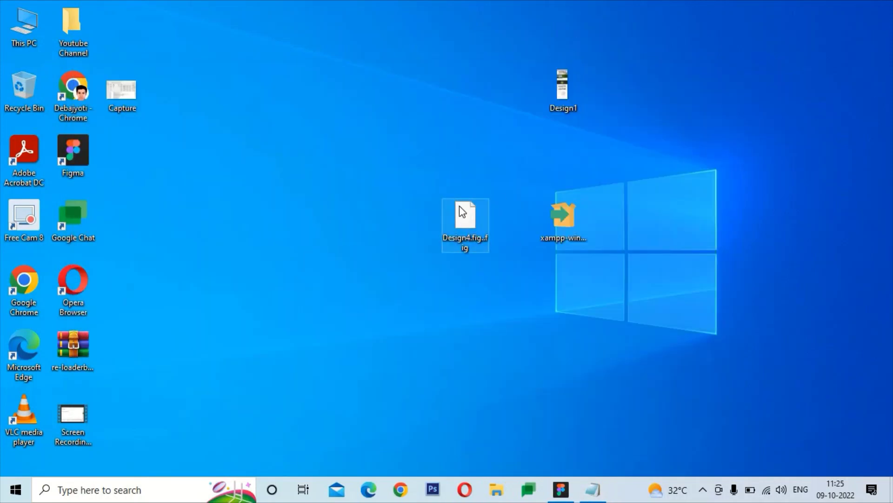
{"action": "double_click", "coordinate": [462, 212]}
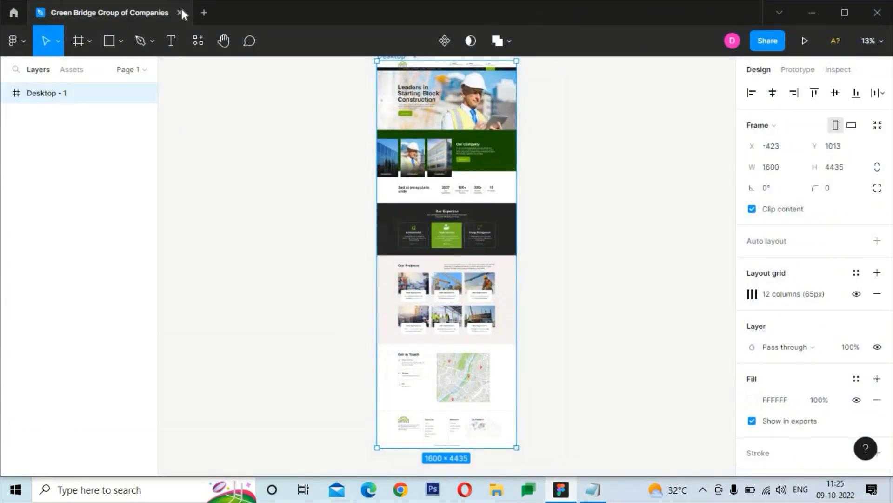
{"action": "left_click", "coordinate": [180, 12]}
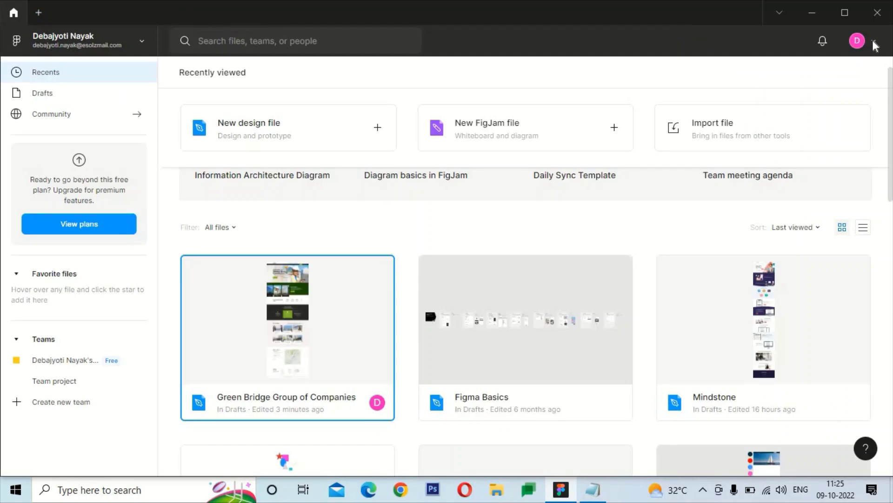
Step: Import Design4.fig..fig from the computer into Figma drafts and dismiss the success message
{"action": "left_click", "coordinate": [732, 125]}
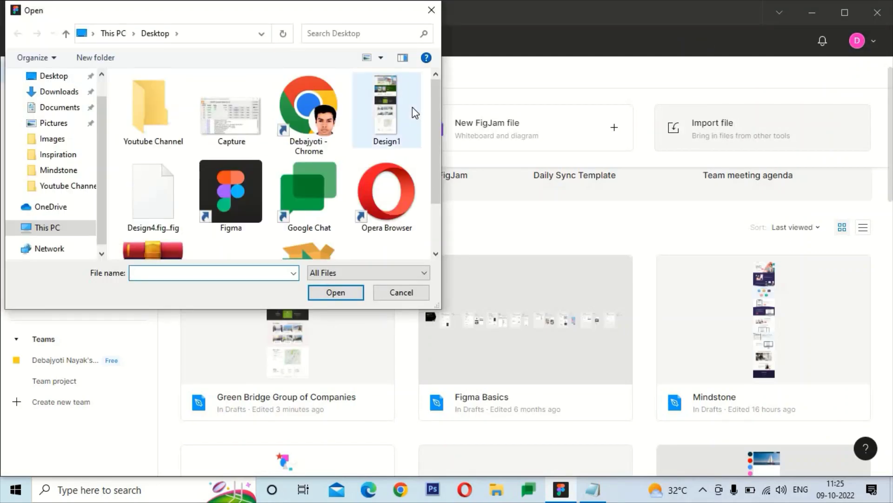
{"action": "scroll", "coordinate": [176, 146], "scroll_direction": "down", "scroll_amount": 1}
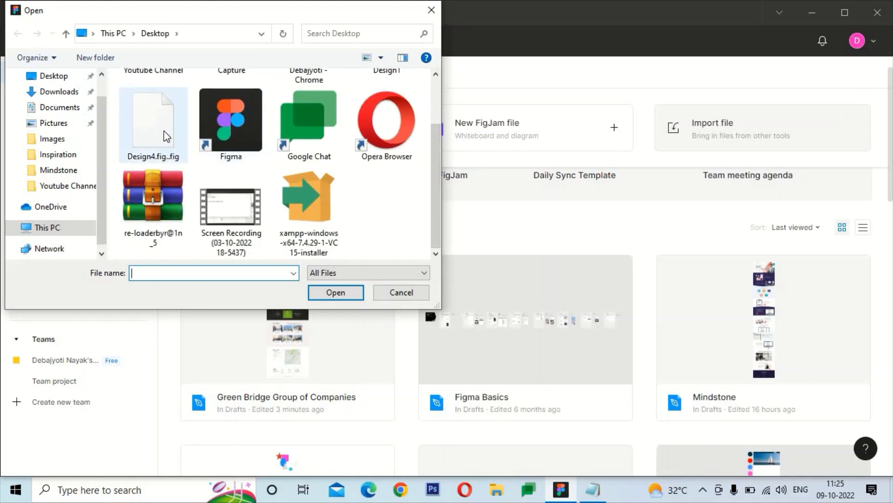
{"action": "left_click", "coordinate": [164, 130]}
{"action": "left_click", "coordinate": [321, 292]}
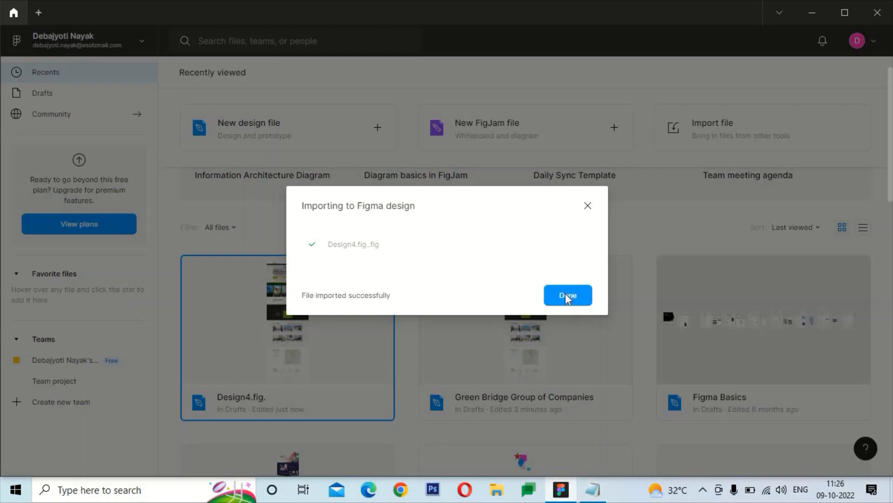
{"action": "left_click", "coordinate": [568, 295]}
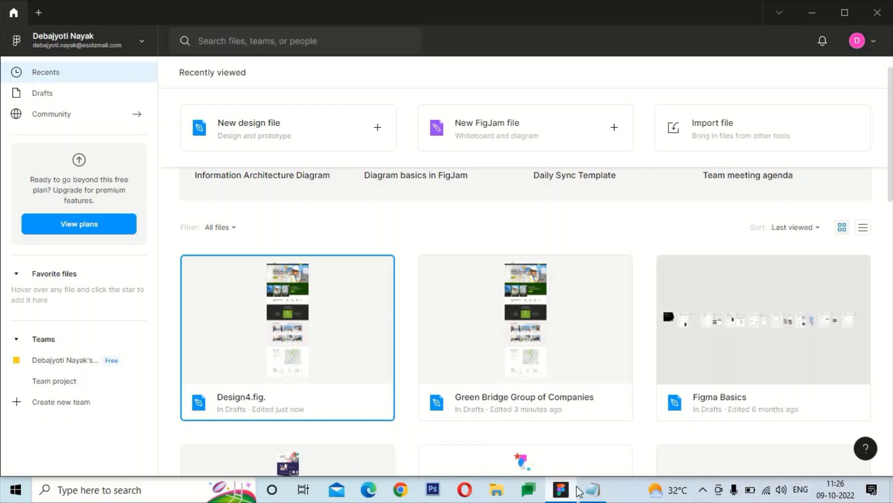
Step: Add 'See the file' to the Notepad notes after a blank line
{"action": "left_click", "coordinate": [592, 490]}
{"action": "key", "text": "Return"}
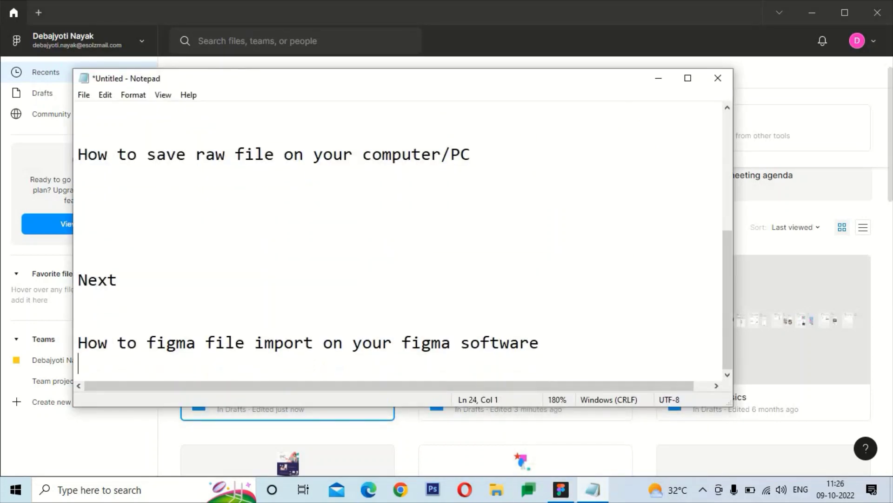
{"action": "key", "text": "Return"}
{"action": "type", "text": "See the "}
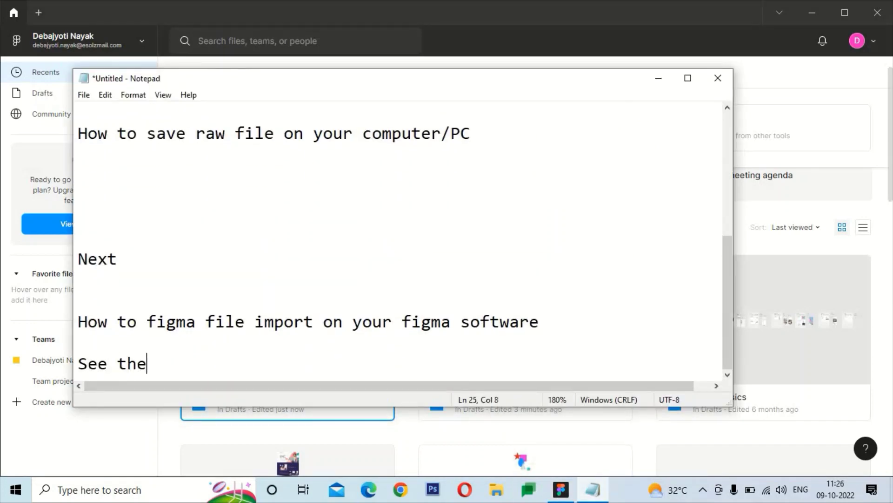
{"action": "type", "text": "file"}
Step: Add the line 'I hope enjoy this video please like, share & subscribe', fixing typos
{"action": "key", "text": "Return"}
{"action": "key", "text": "Return"}
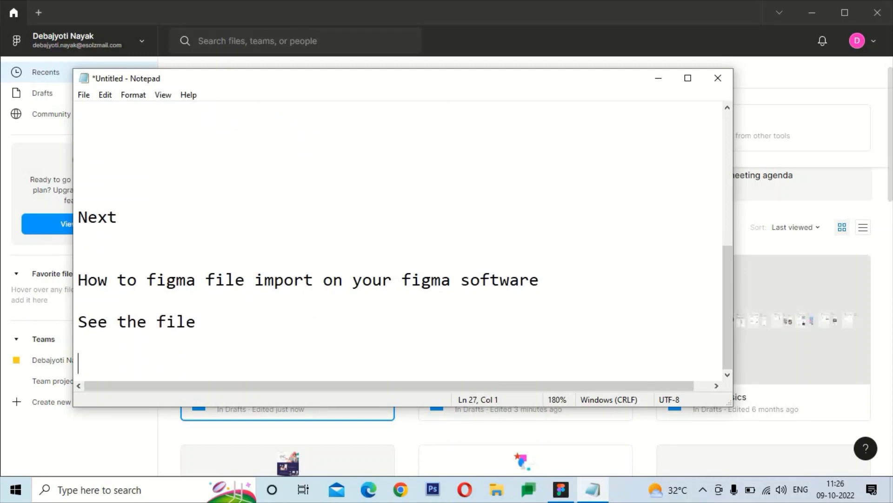
{"action": "type", "text": "I hop"}
{"action": "type", "text": "e enjoy "}
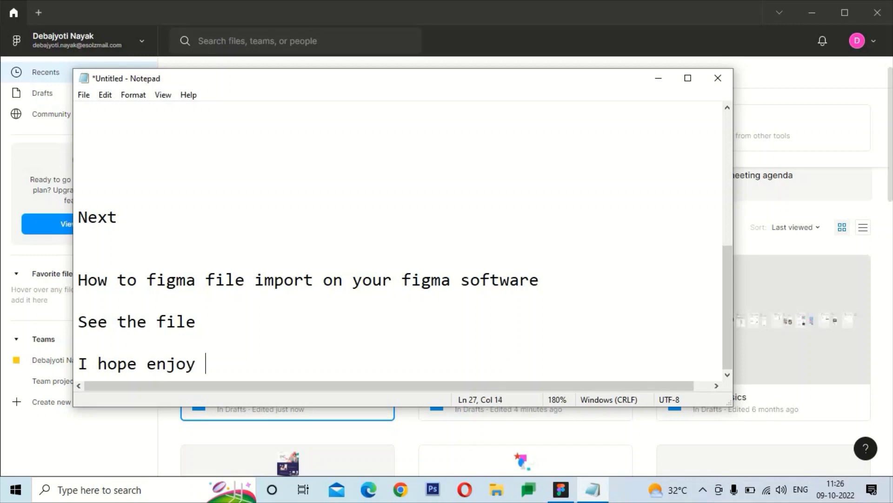
{"action": "type", "text": "this vi"}
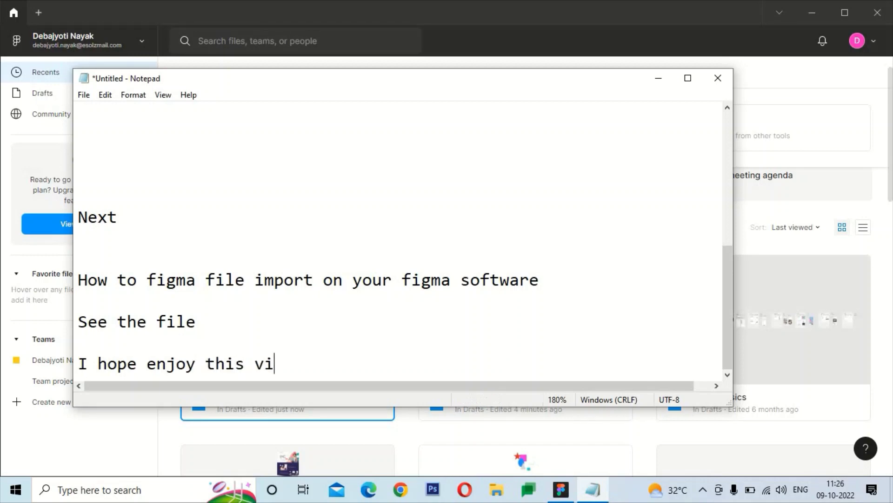
{"action": "type", "text": "deo please "}
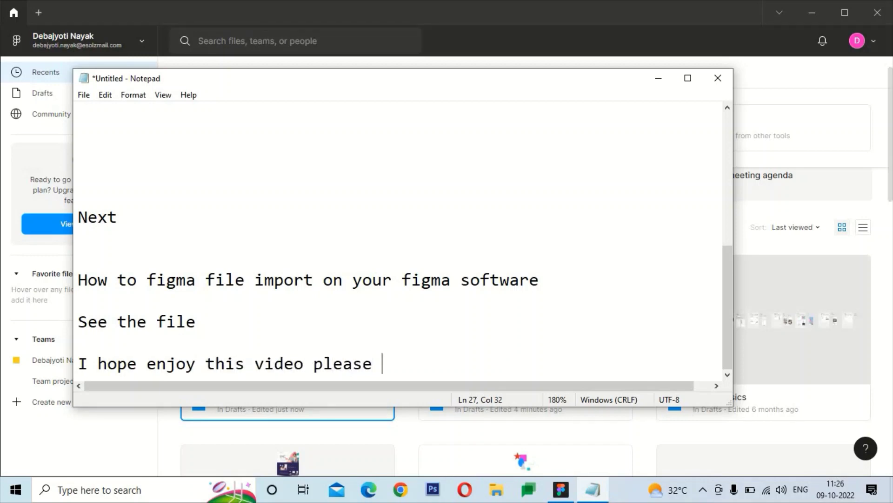
{"action": "type", "text": "like , s"}
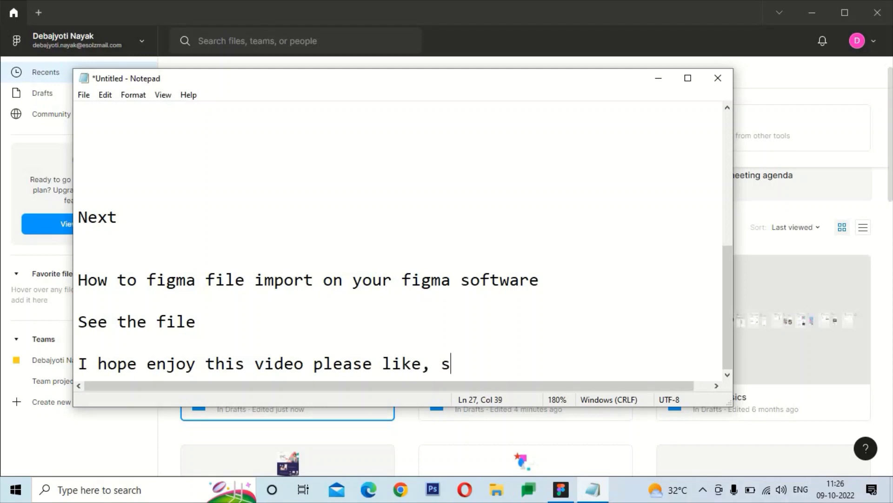
{"action": "type", "text": "hare &"}
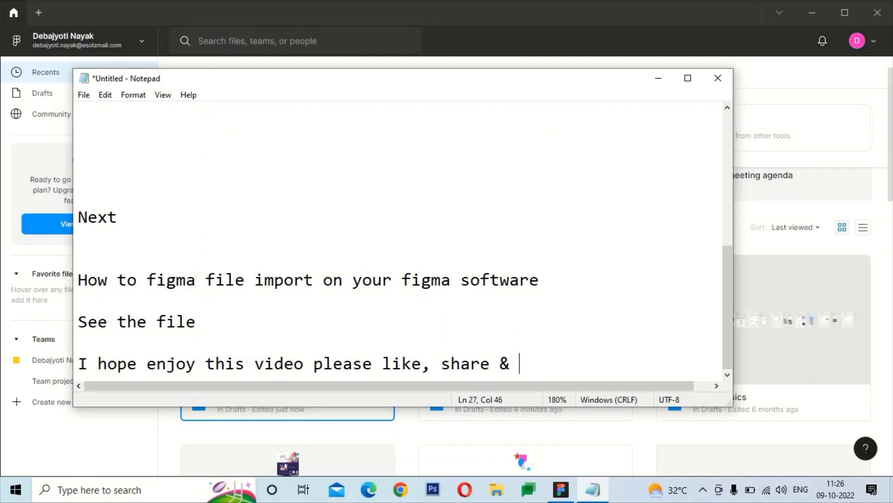
{"action": "type", "text": " subscrin"}
{"action": "key", "text": "BackSpace"}
{"action": "type", "text": "b"}
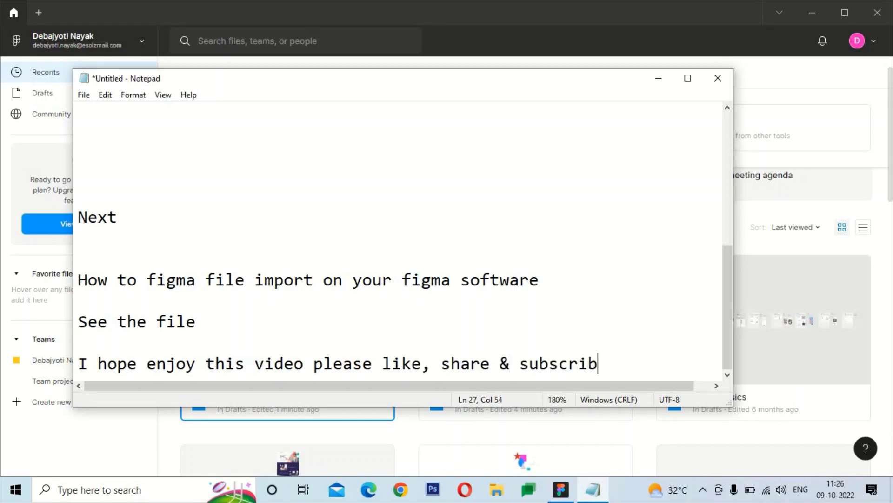
{"action": "key", "text": "BackSpace"}
{"action": "key", "text": "BackSpace"}
{"action": "type", "text": "be"}
{"action": "type", "text": "i"}
Step: Add the closing line 'See you again next video' on a new line
{"action": "key", "text": "Return"}
{"action": "key", "text": "Return"}
{"action": "key", "text": "Return"}
{"action": "type", "text": "See "}
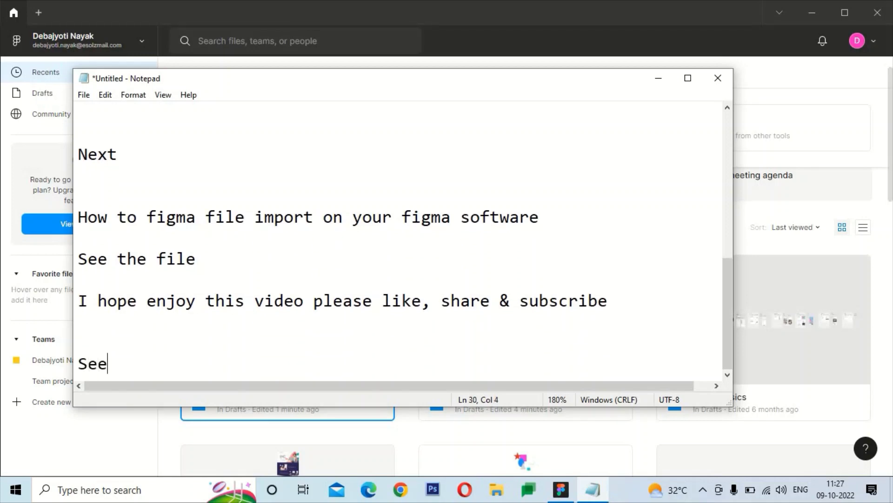
{"action": "type", "text": "you a"}
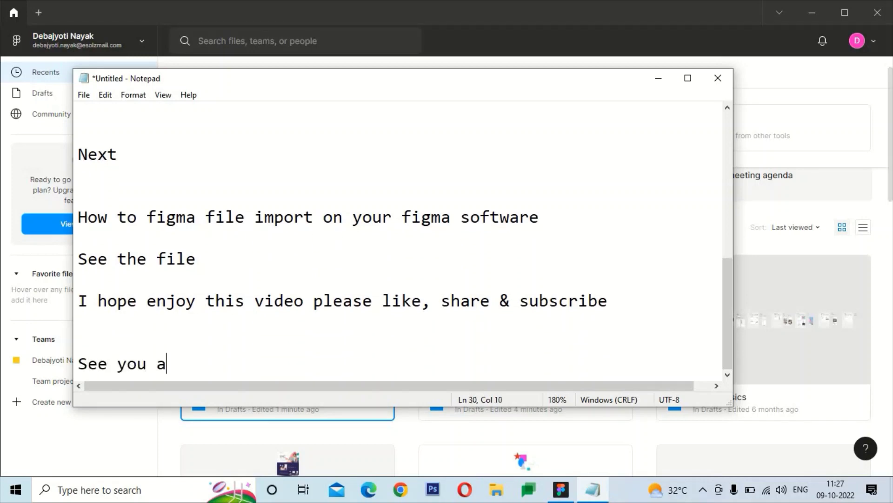
{"action": "type", "text": "gin"}
{"action": "key", "text": "BackSpace"}
{"action": "key", "text": "BackSpace"}
{"action": "key", "text": "BackSpace"}
{"action": "type", "text": "a"}
{"action": "type", "text": "gain next "}
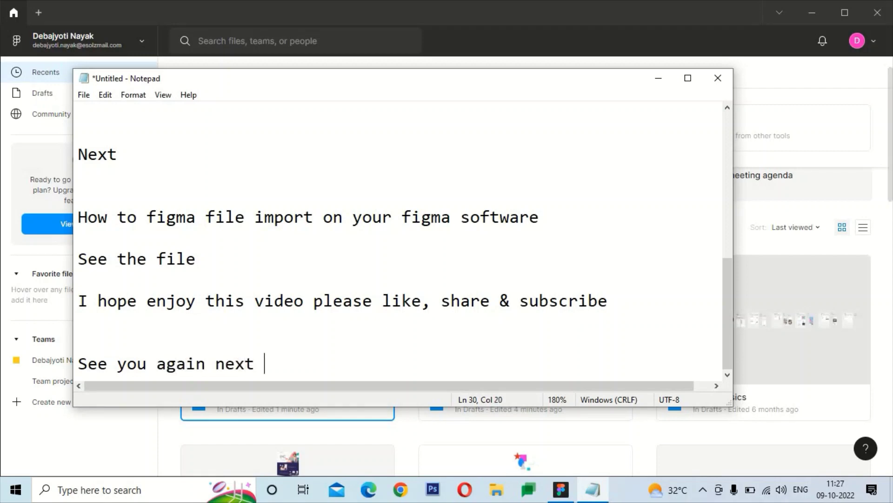
{"action": "type", "text": "video"}
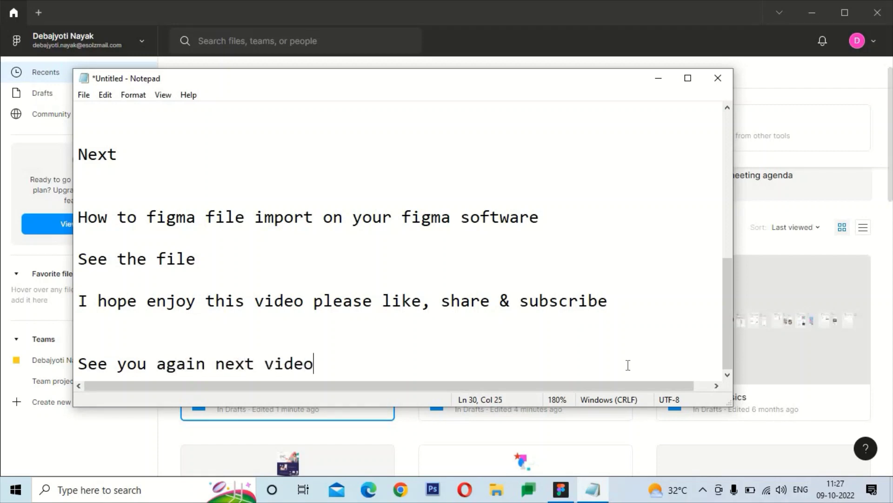